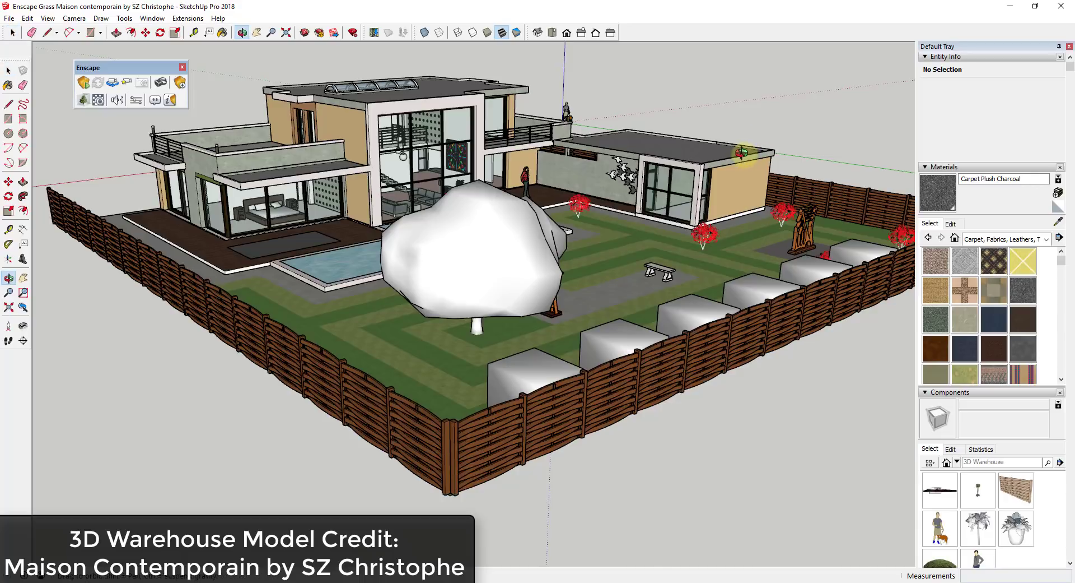
- Look through the vegetation category of the Enscape asset library, checking the tree items, and close the library
middle_drag(744, 156, 603, 122)
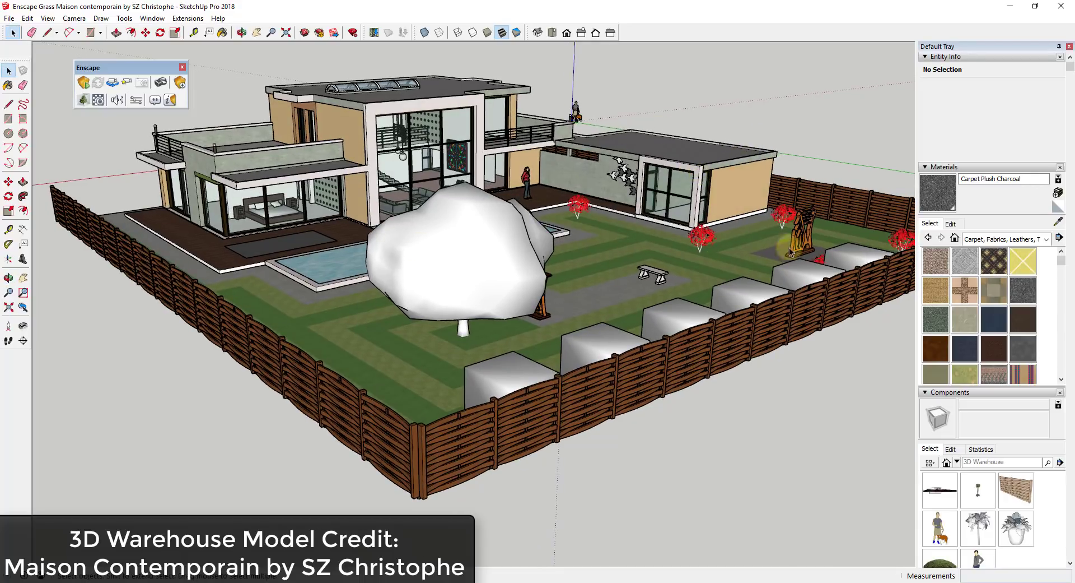
shift+middle_drag(784, 235, 722, 247)
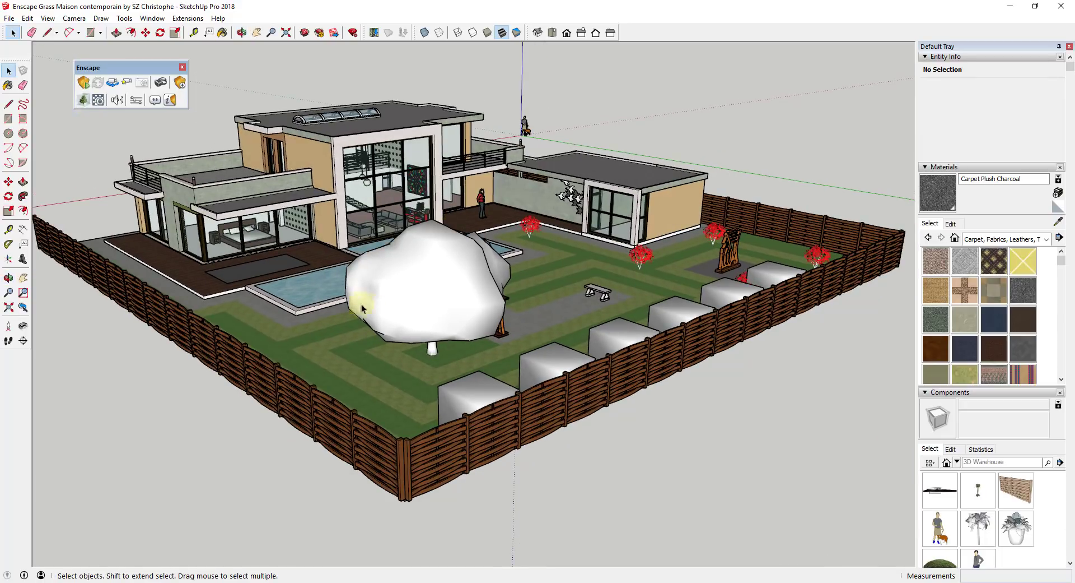
click(83, 99)
mouse_move(280, 135)
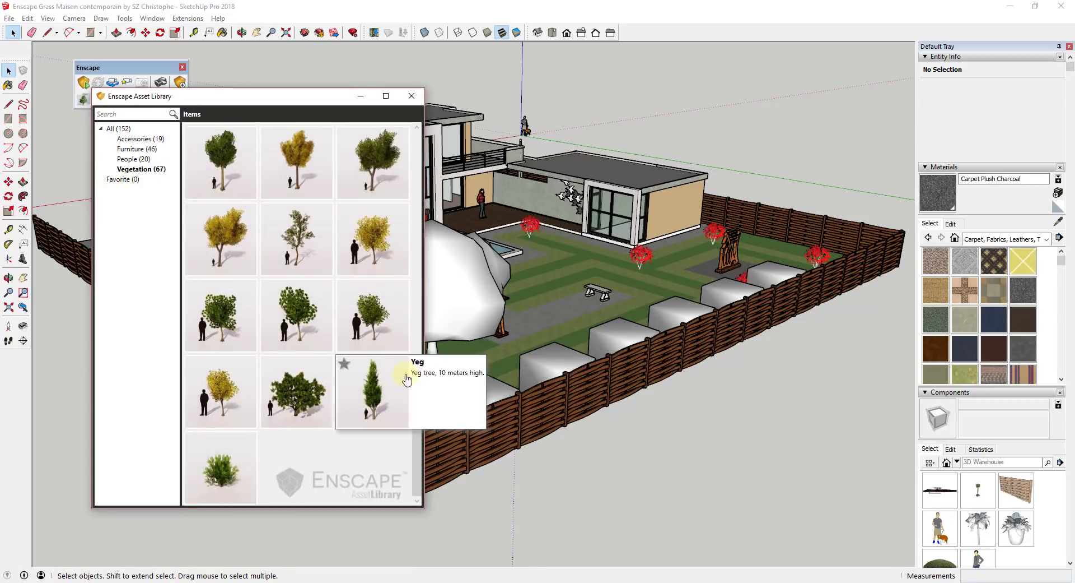
mouse_move(308, 260)
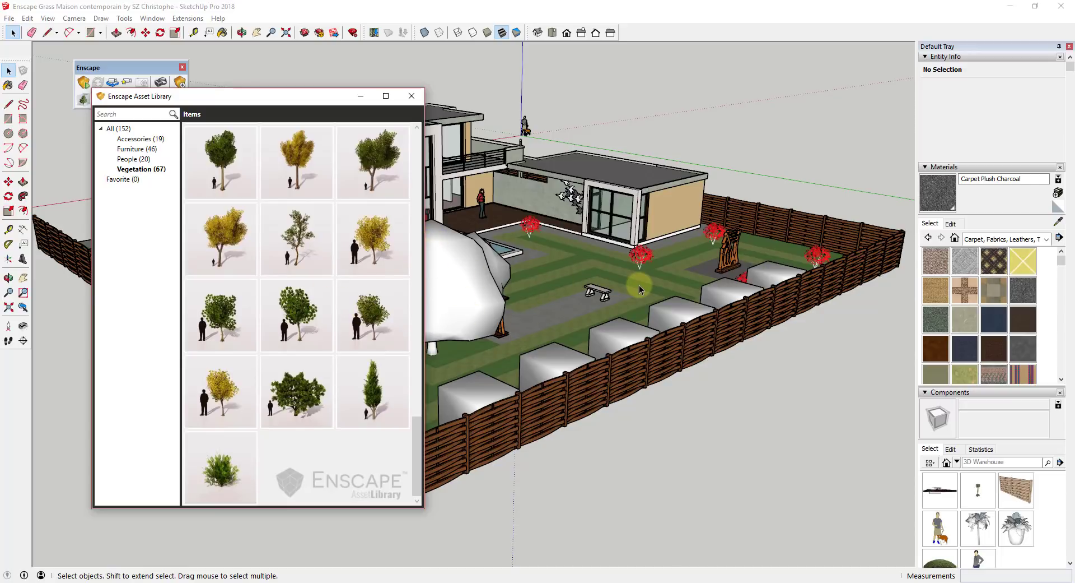
mouse_move(405, 119)
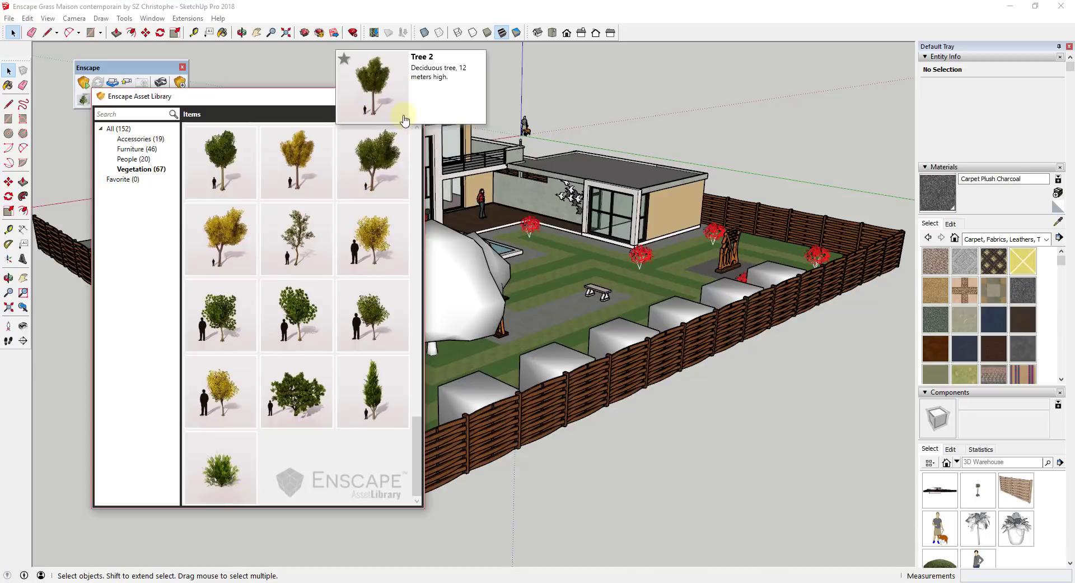
click(415, 97)
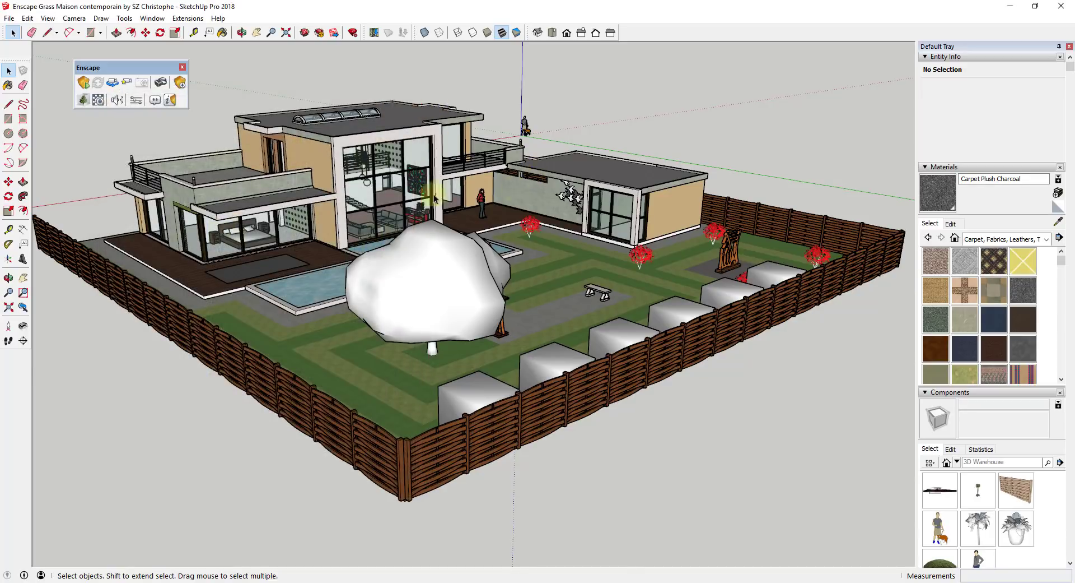
- Start the Enscape real-time render of the house and garden model
scroll(392, 258, up, 2)
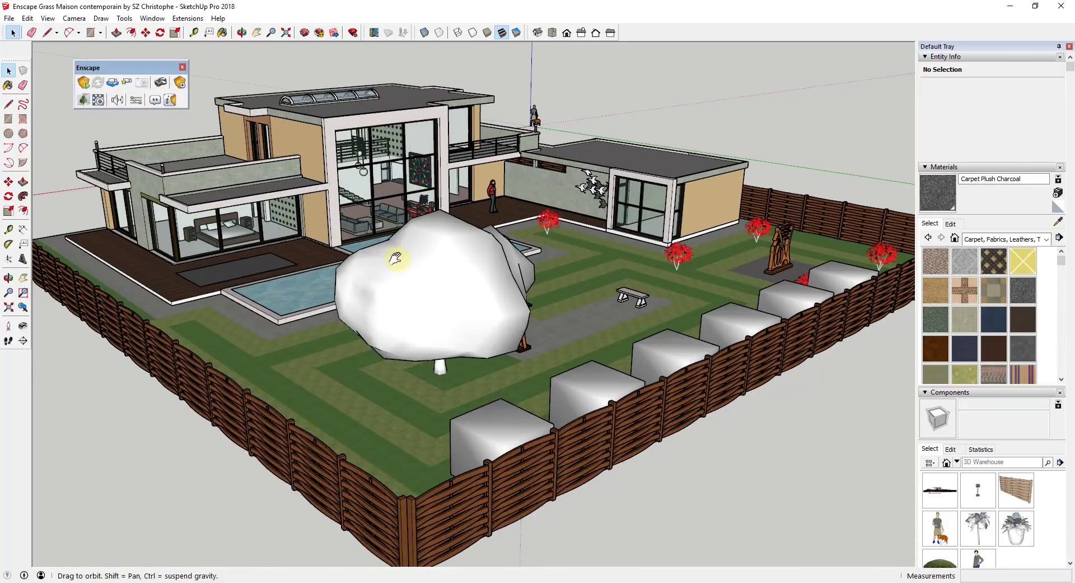
shift+middle_drag(396, 258, 406, 262)
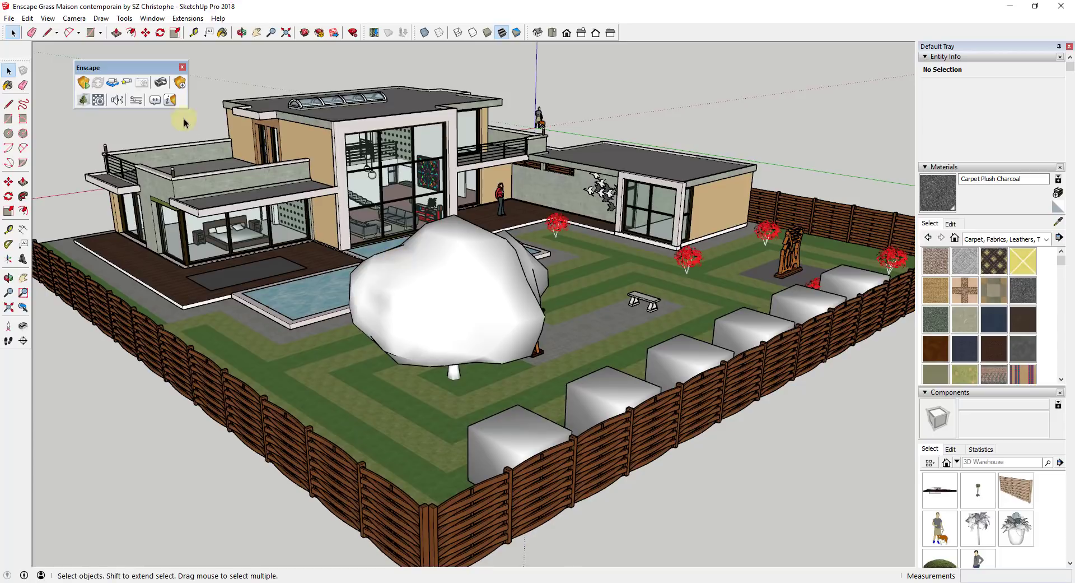
click(84, 82)
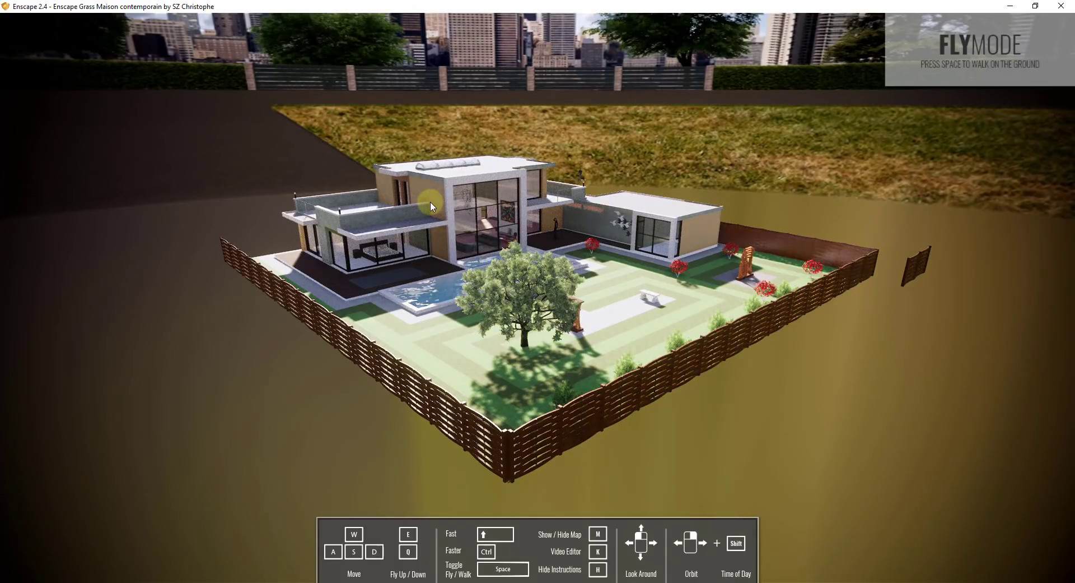
- Fly from the overview down into the garden beside the pool to inspect the lawn close to ground level
drag(517, 336, 524, 290)
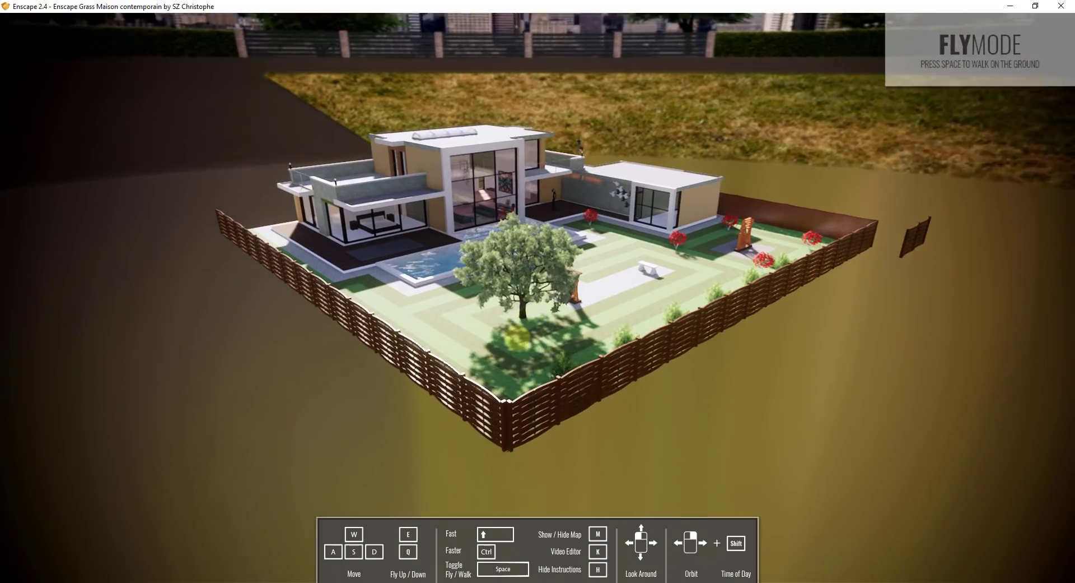
scroll(516, 336, up, 3)
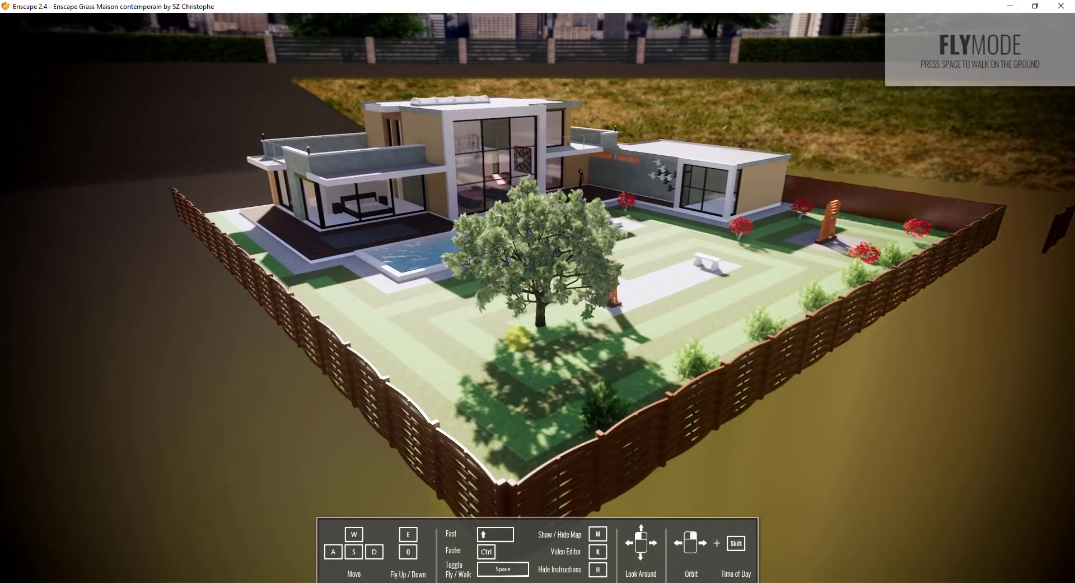
scroll(517, 336, up, 6)
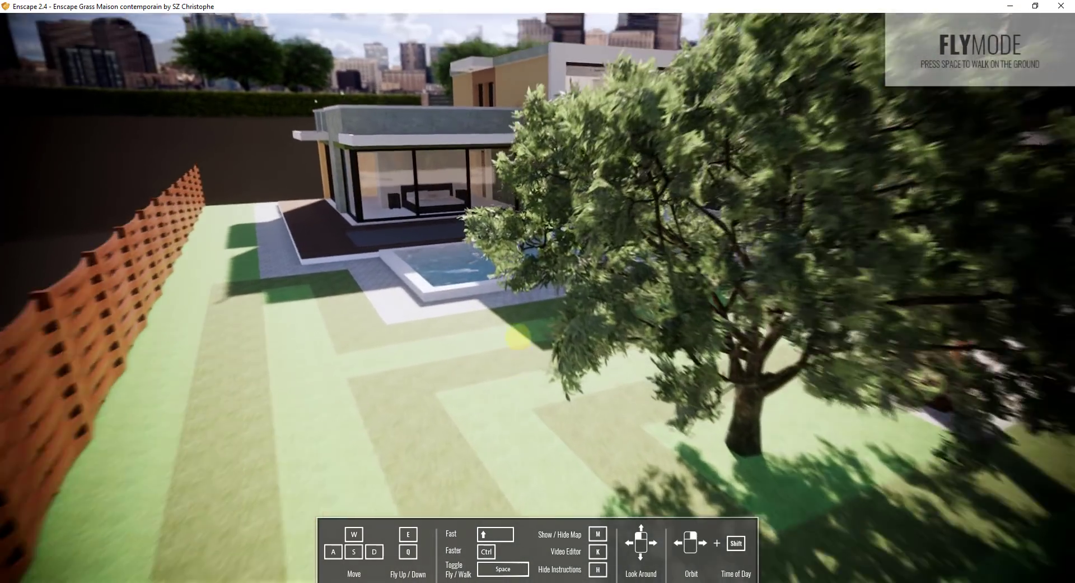
scroll(516, 336, up, 6)
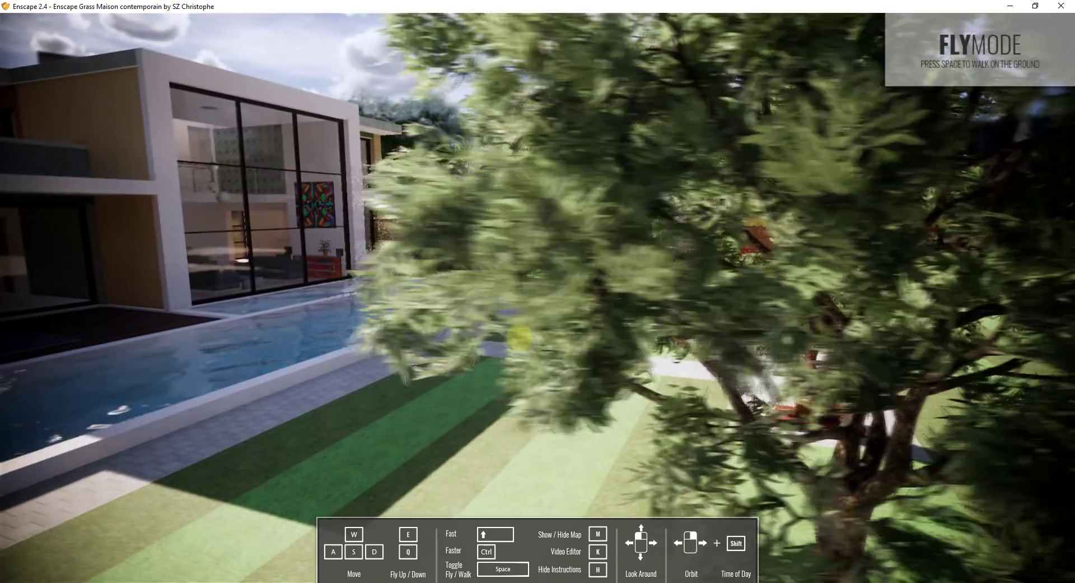
scroll(519, 337, up, 6)
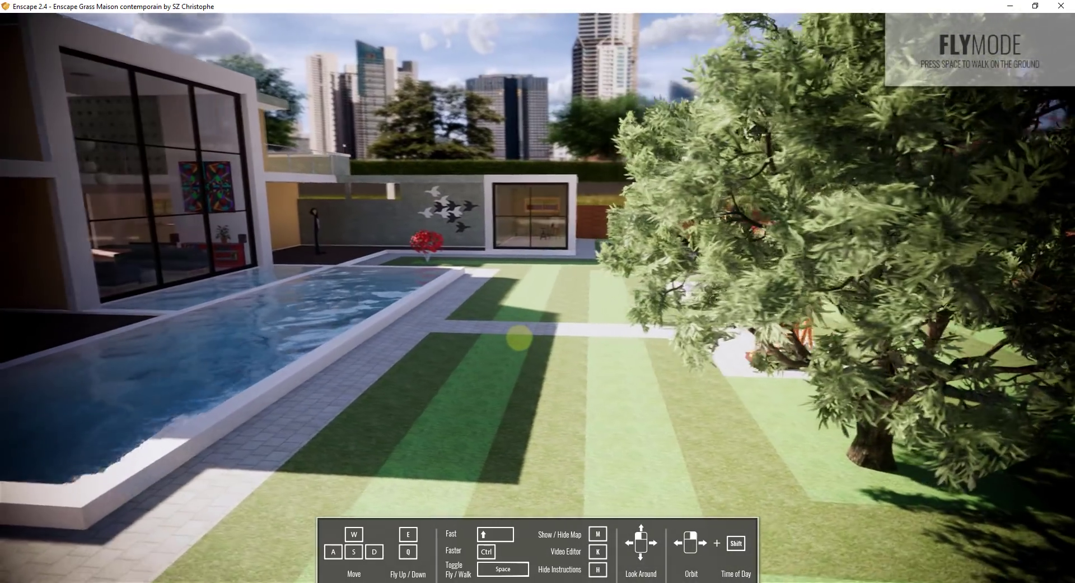
drag(519, 337, 519, 337)
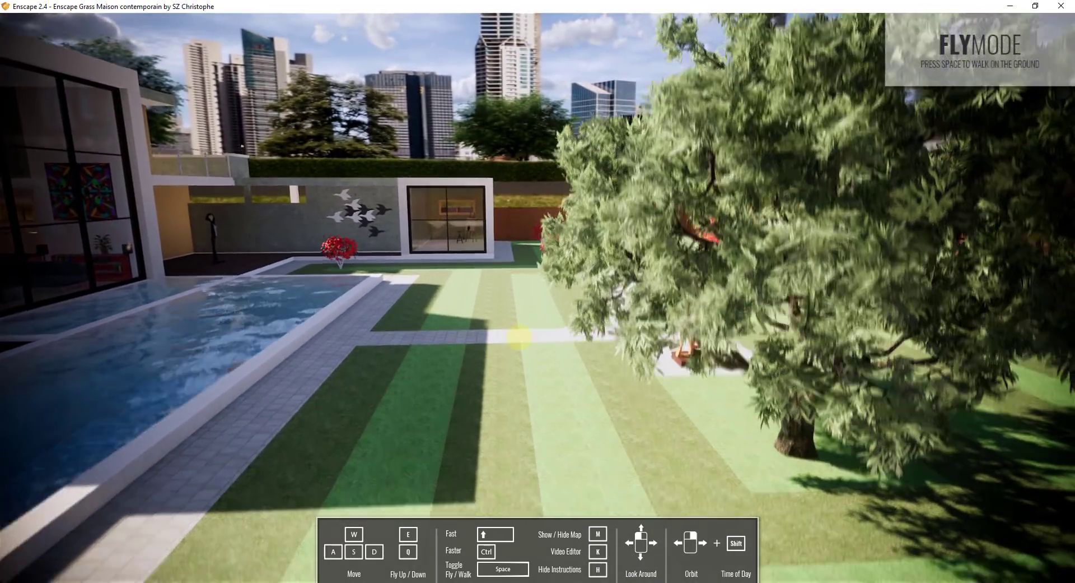
key(q)
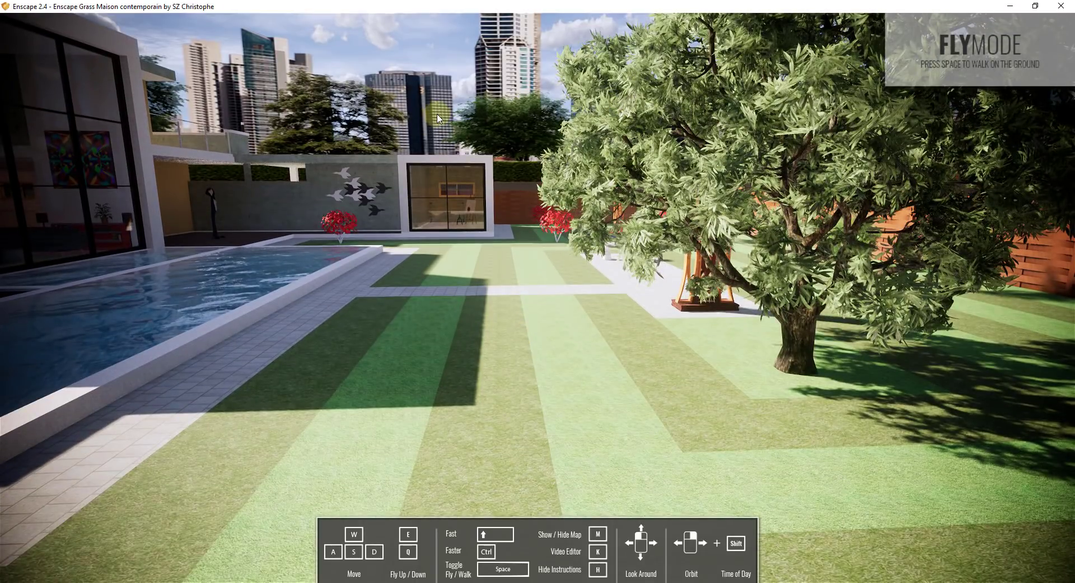
scroll(372, 285, up, 2)
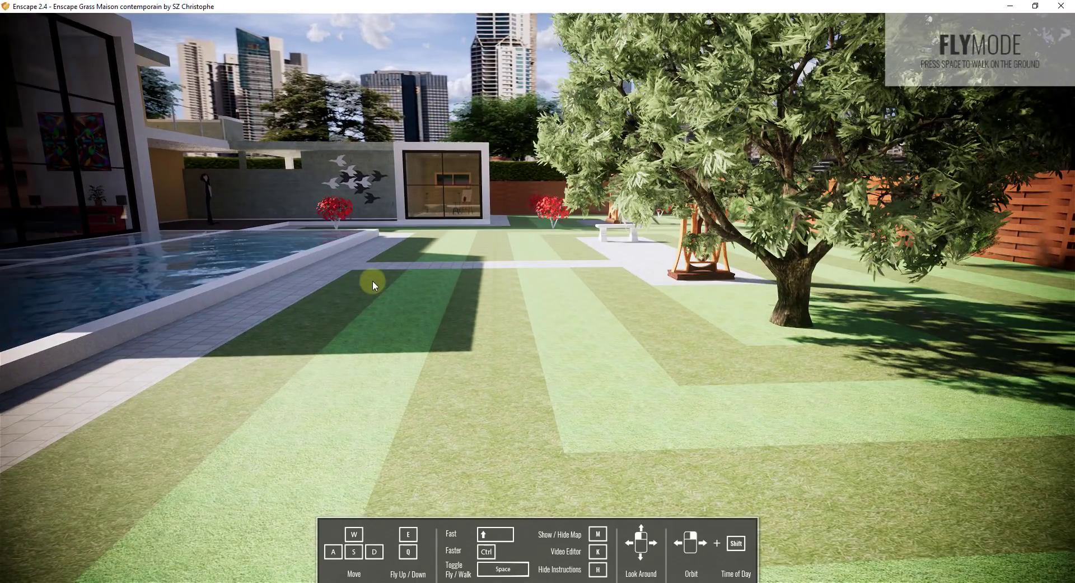
- Look around the striped lawn toward the tree, fence and pool, examining the grass surface up close
drag(609, 286, 613, 287)
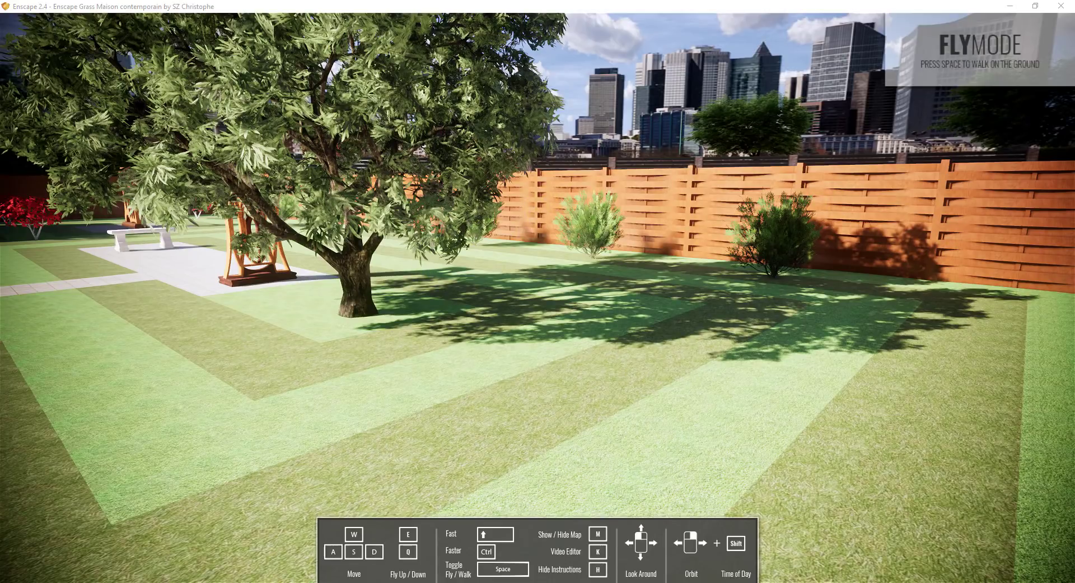
drag(375, 272, 383, 271)
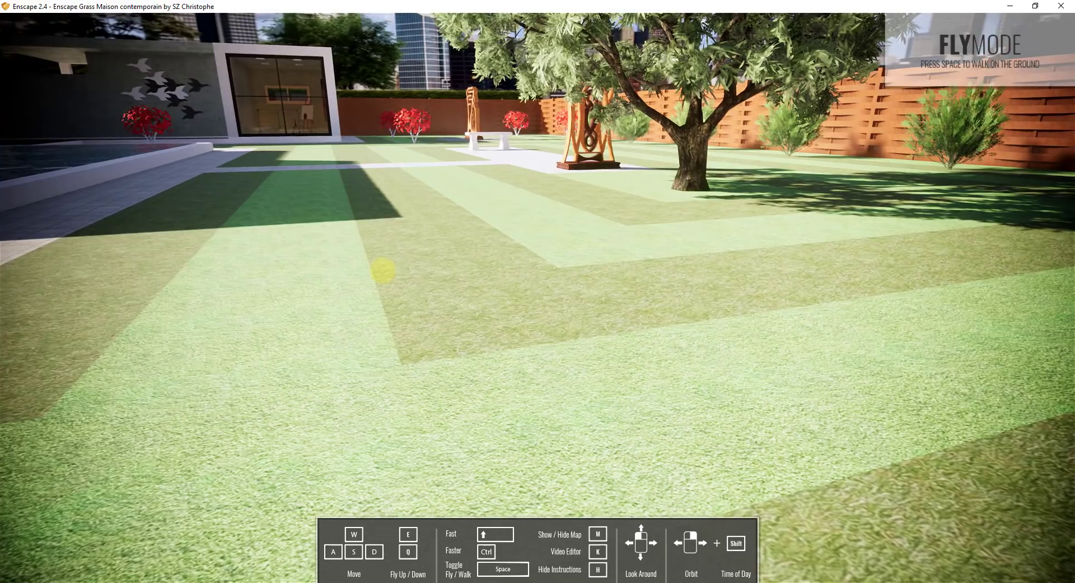
drag(382, 272, 382, 271)
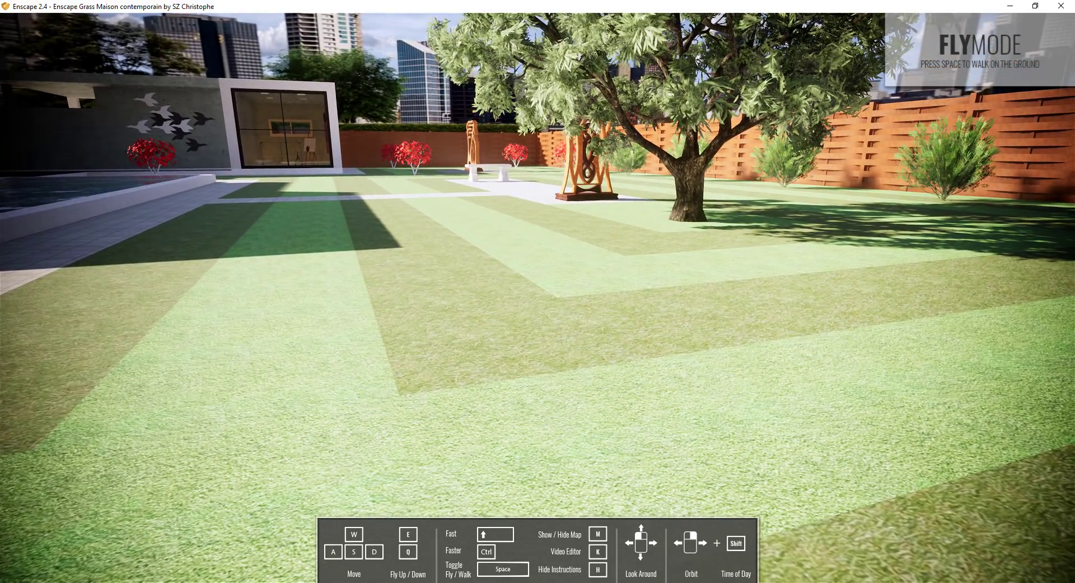
- Switch back to the SketchUp model and open the Enscape settings
key(alt+Tab)
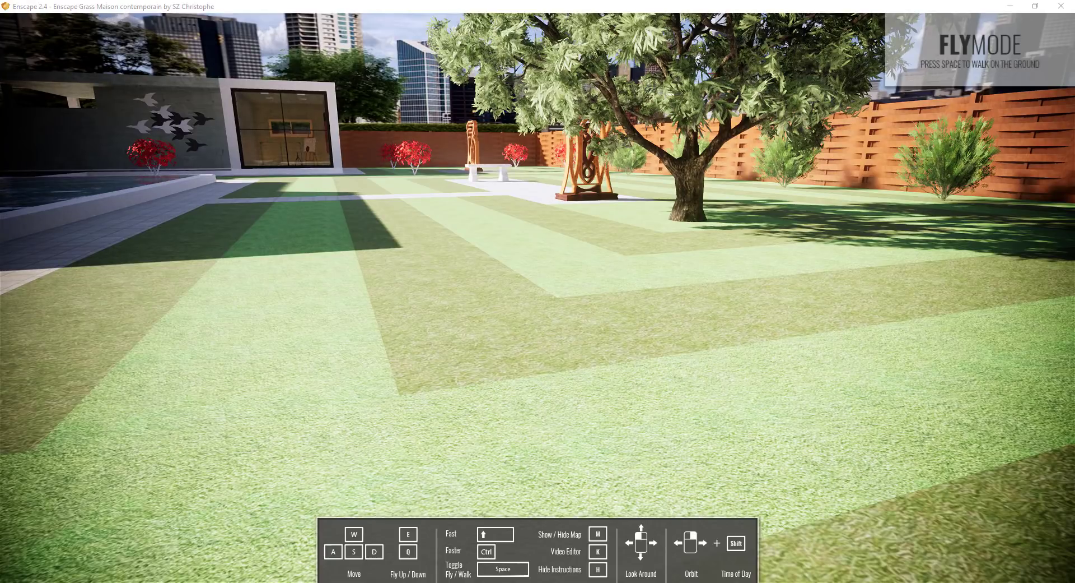
click(745, 27)
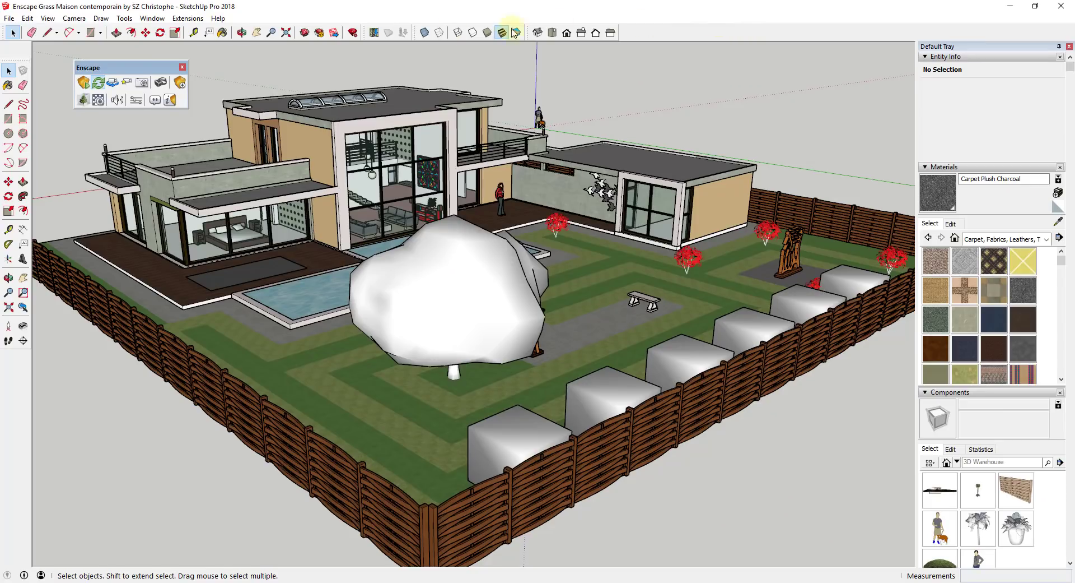
click(135, 102)
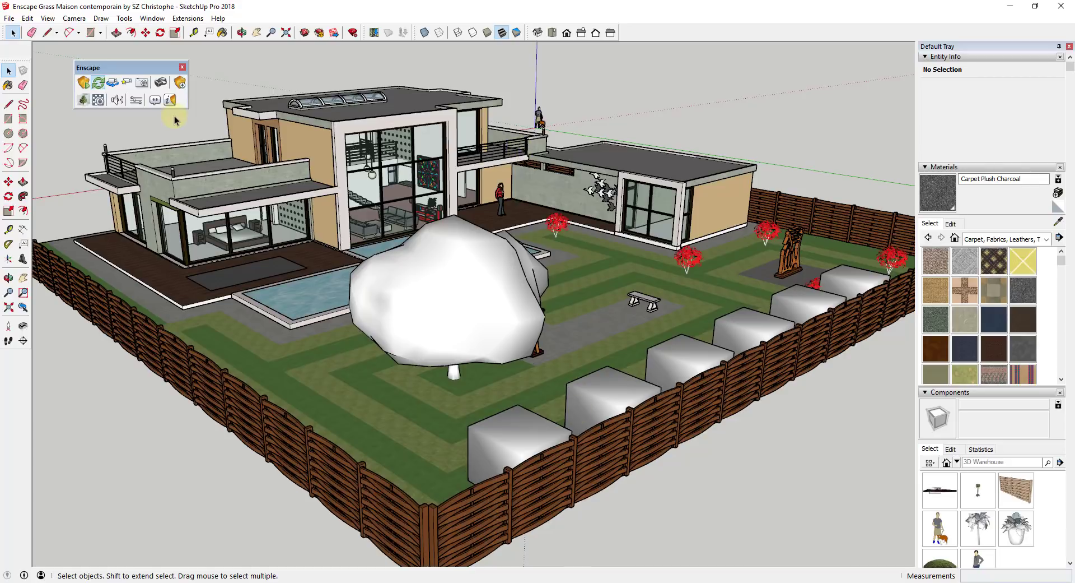
click(134, 104)
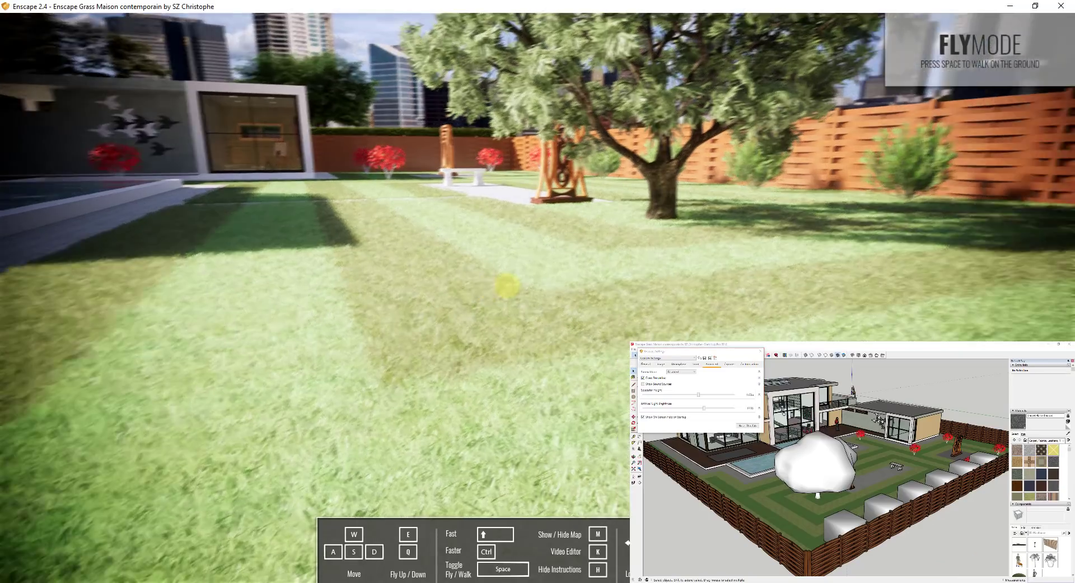
- Fly along the paving beside the pool in the Enscape render to inspect the grass blades at the lawn's edge
mouse_move(507, 285)
mouse_down()
mouse_move(576, 289)
mouse_move(624, 276)
mouse_up()
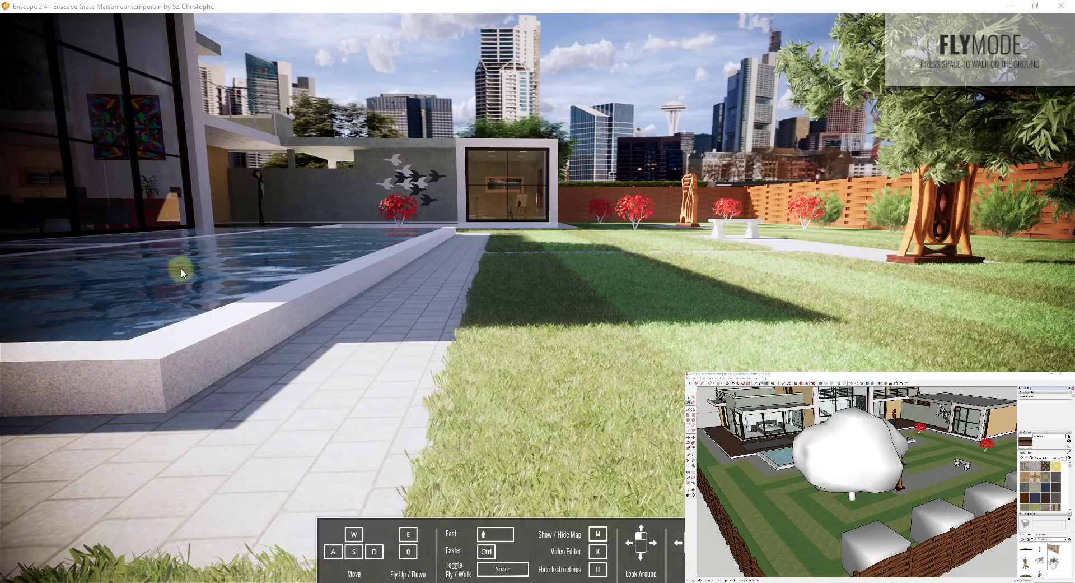
drag(358, 263, 370, 261)
key(w)
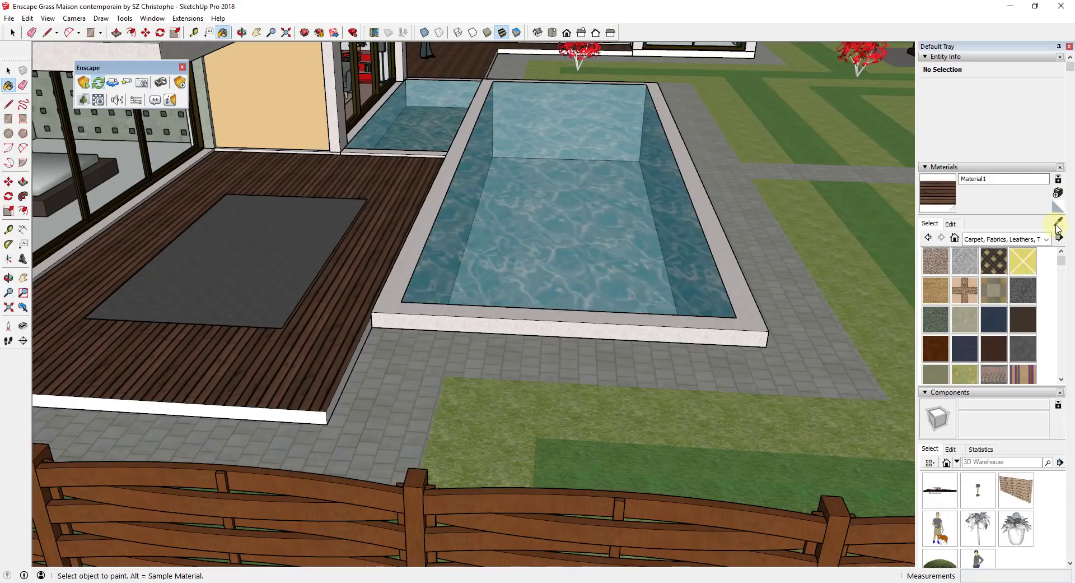
- Sample the wooden pool deck's material in SketchUp and rename it so that Enscape renders the deck as grass
scroll(205, 324, up, 3)
key(b)
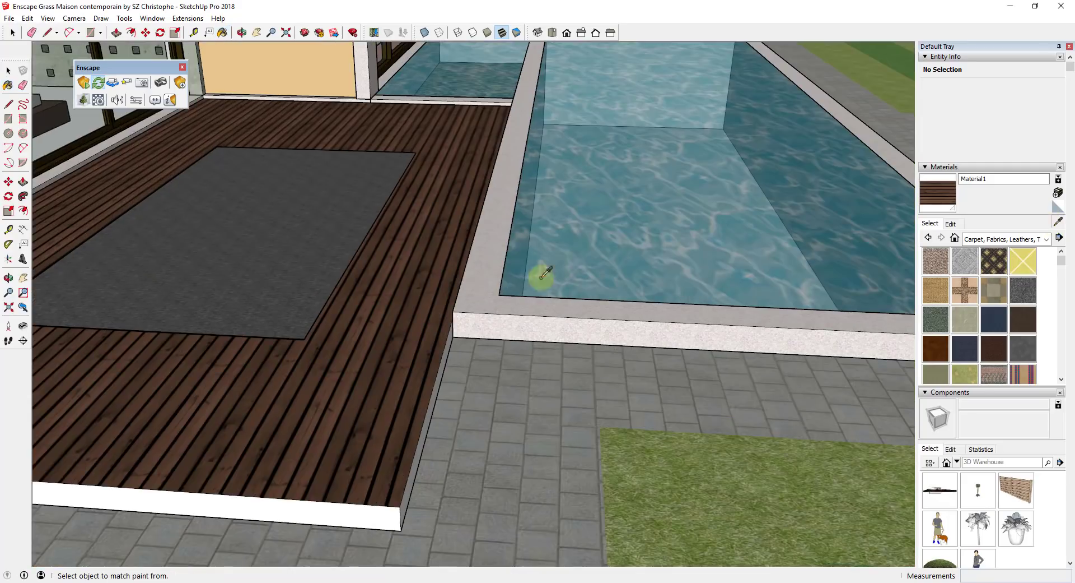
click(1006, 180)
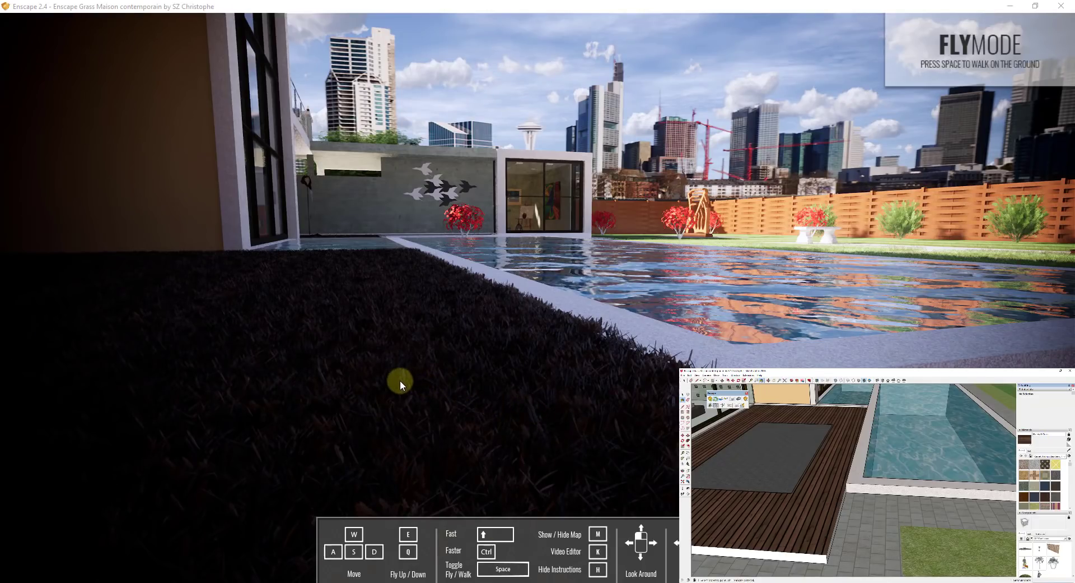
- Examine the grass-rendered pool deck in Enscape from several angles and compare it with the lawn
right_drag(400, 381, 396, 383)
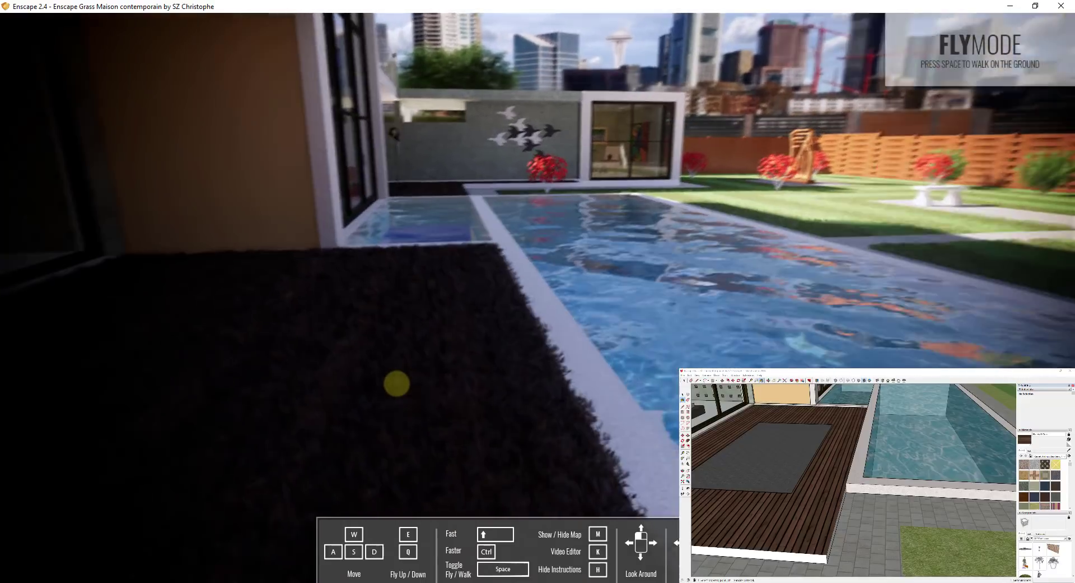
drag(396, 384, 398, 382)
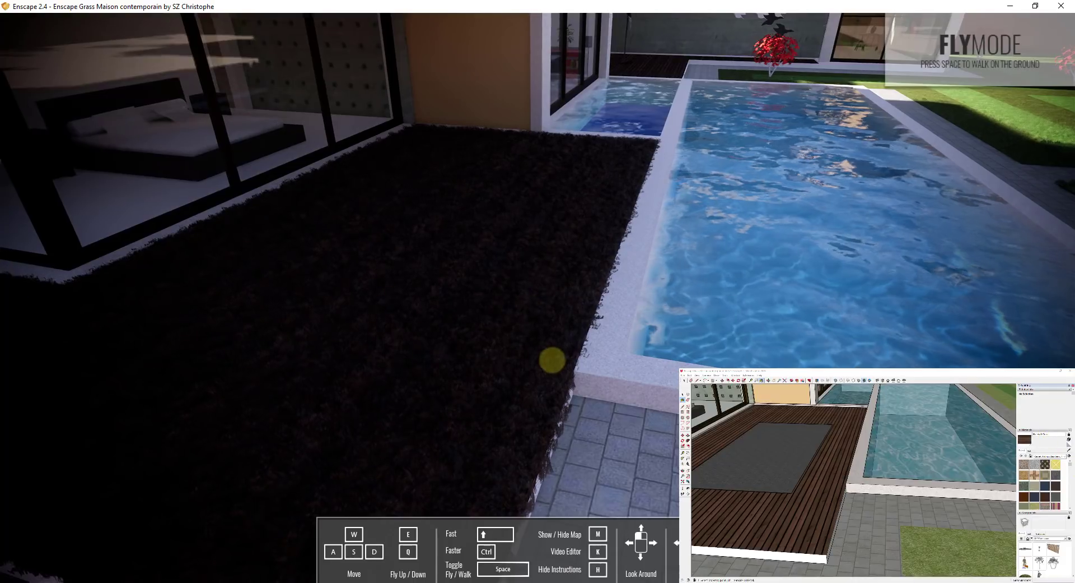
mouse_move(552, 361)
mouse_down()
mouse_move(603, 367)
mouse_move(553, 360)
mouse_up()
key(d)
key(s)
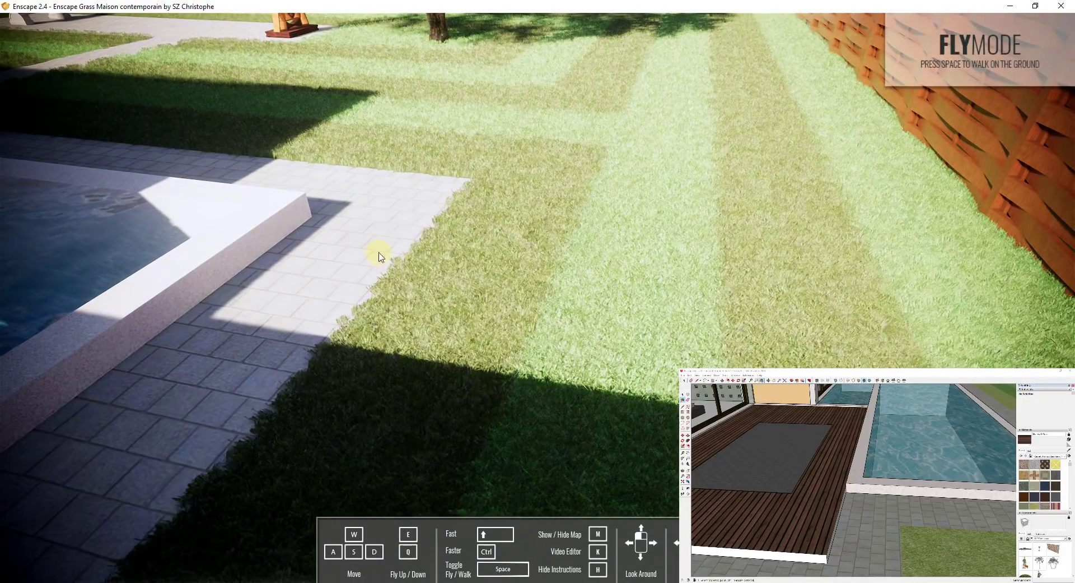
mouse_move(584, 240)
mouse_down()
mouse_move(571, 238)
mouse_move(585, 237)
mouse_up()
key(s)
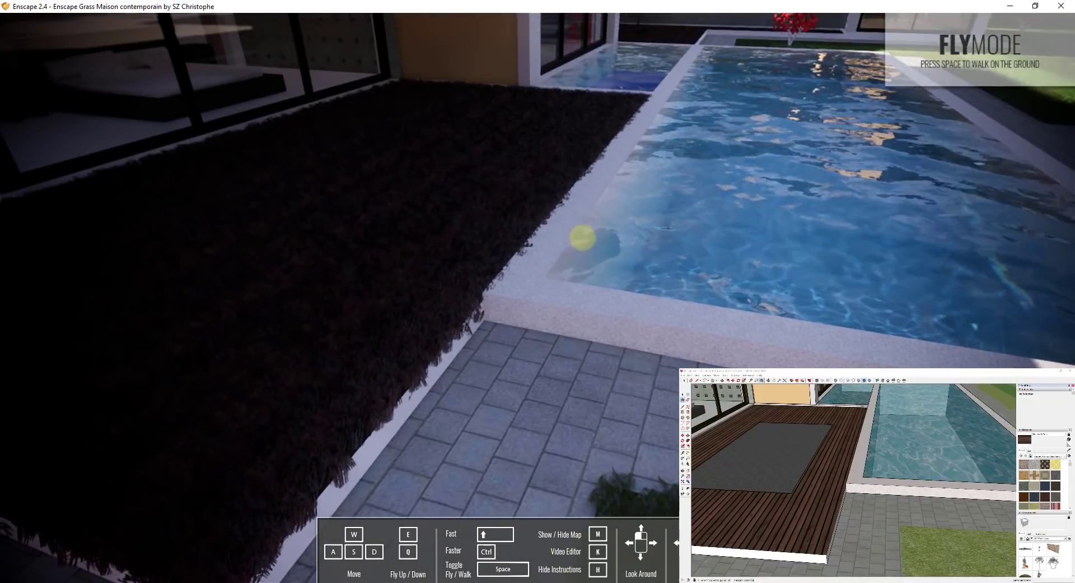
drag(594, 240, 593, 242)
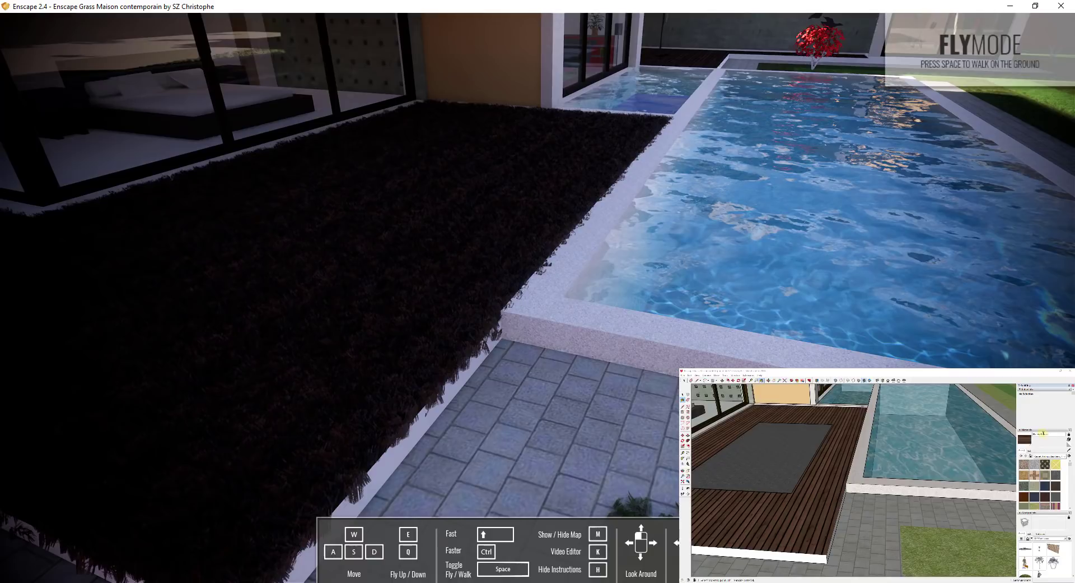
- Undo the deck material's grass naming and return the Enscape view to the paving and lawn beside the pool
drag(1042, 434, 1050, 433)
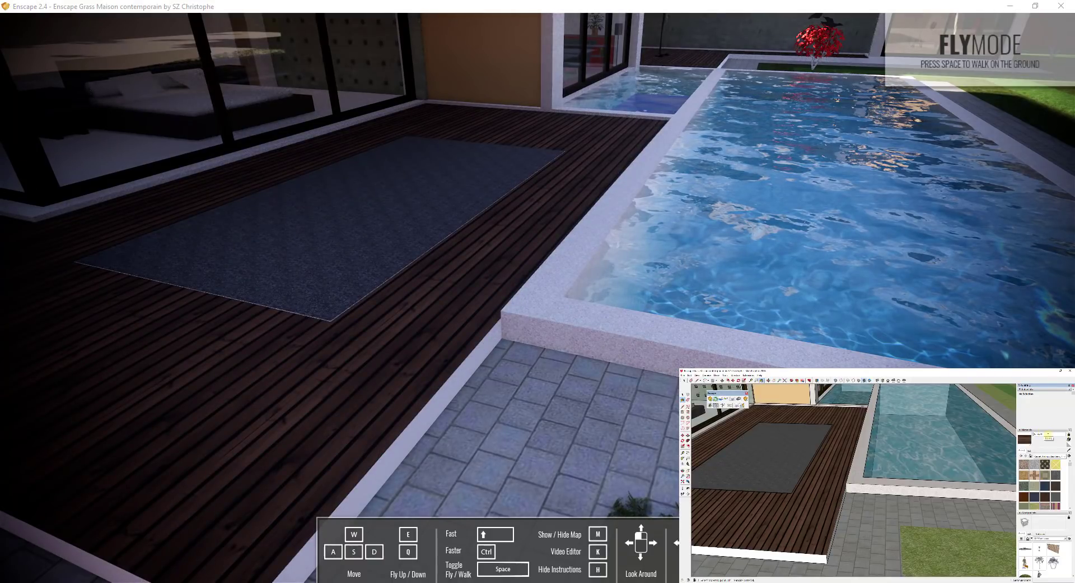
click(620, 297)
drag(797, 312, 579, 271)
key(d)
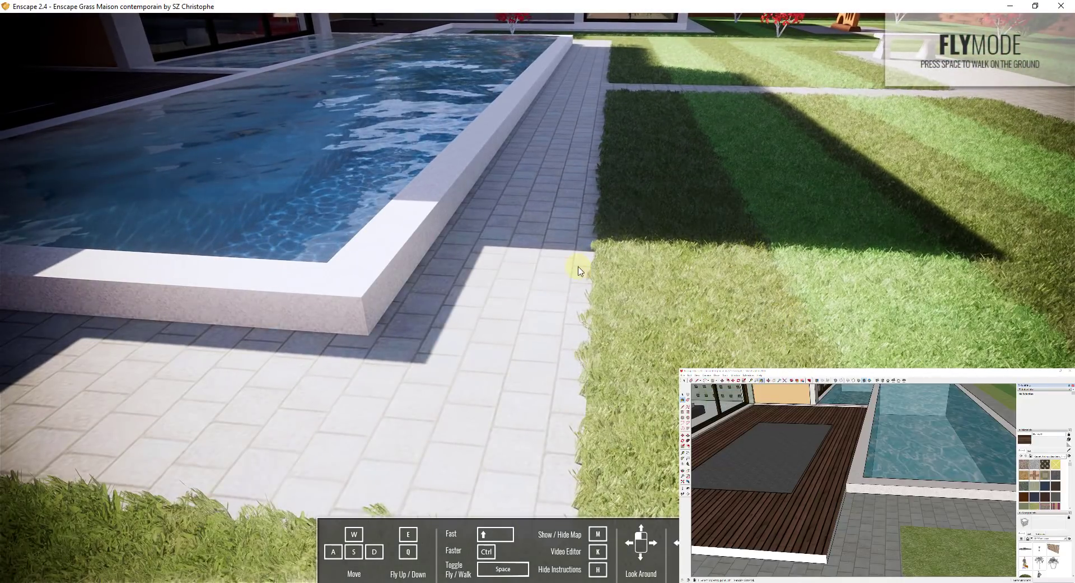
- Open the Enscape material editor in SketchUp for the paving's Concrete_Block_8x8_Gray material
click(966, 371)
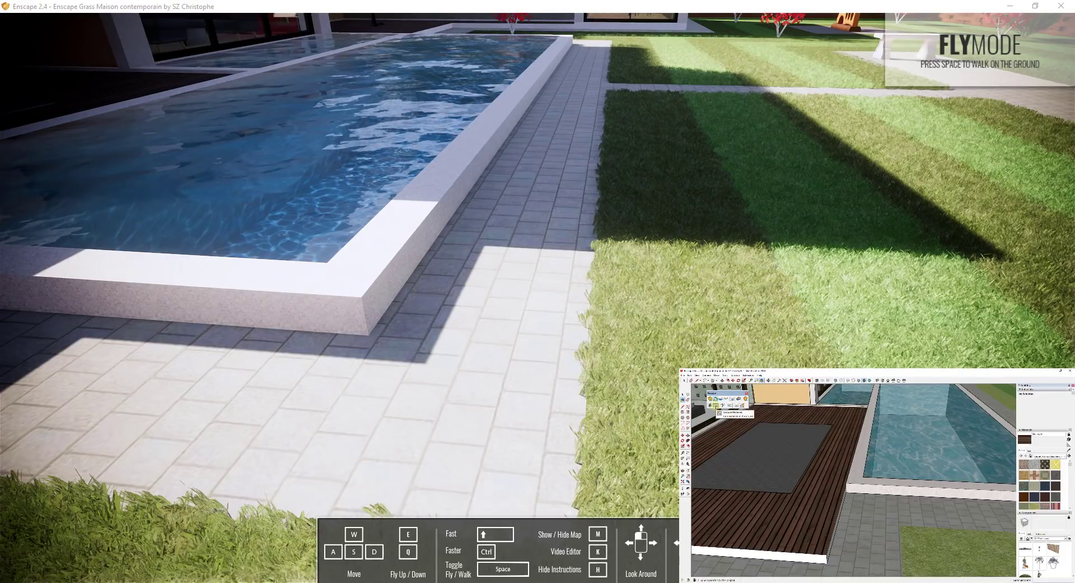
click(716, 405)
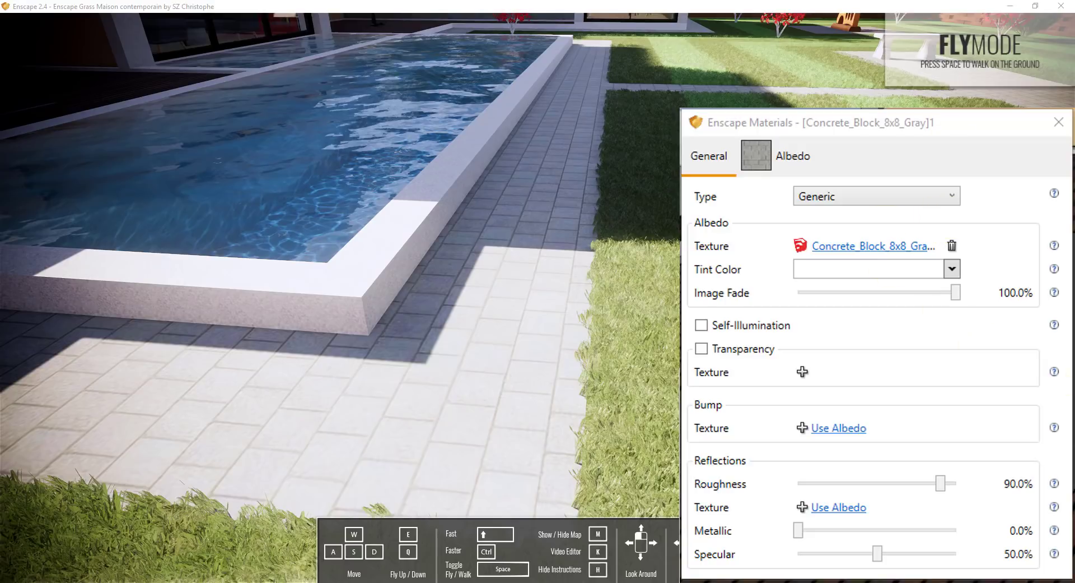
drag(931, 125, 1074, 105)
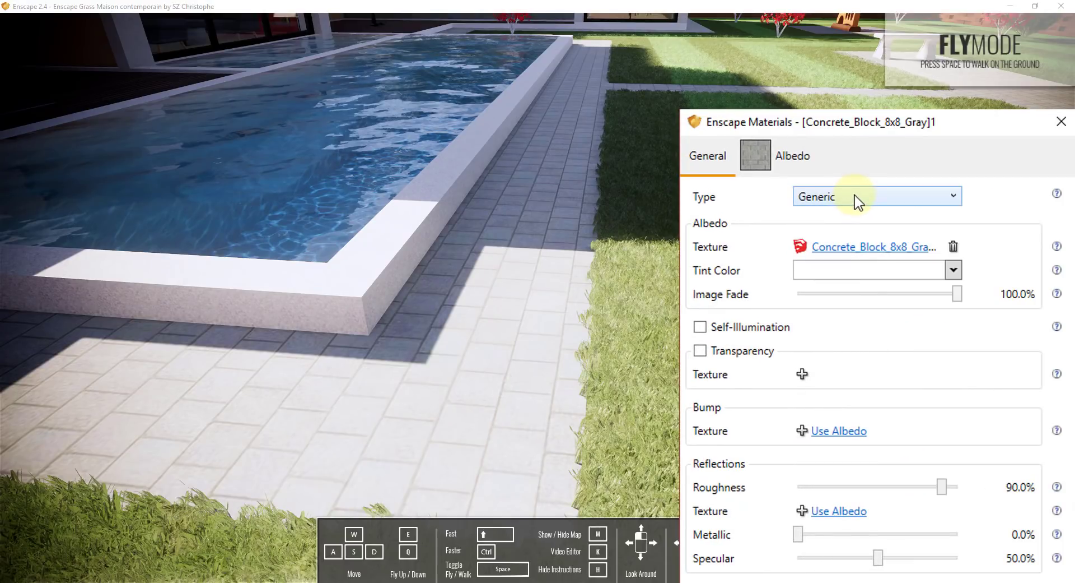
- Try the Grass type on the paving material, view the effect around the pool, and restore the Generic type
click(856, 198)
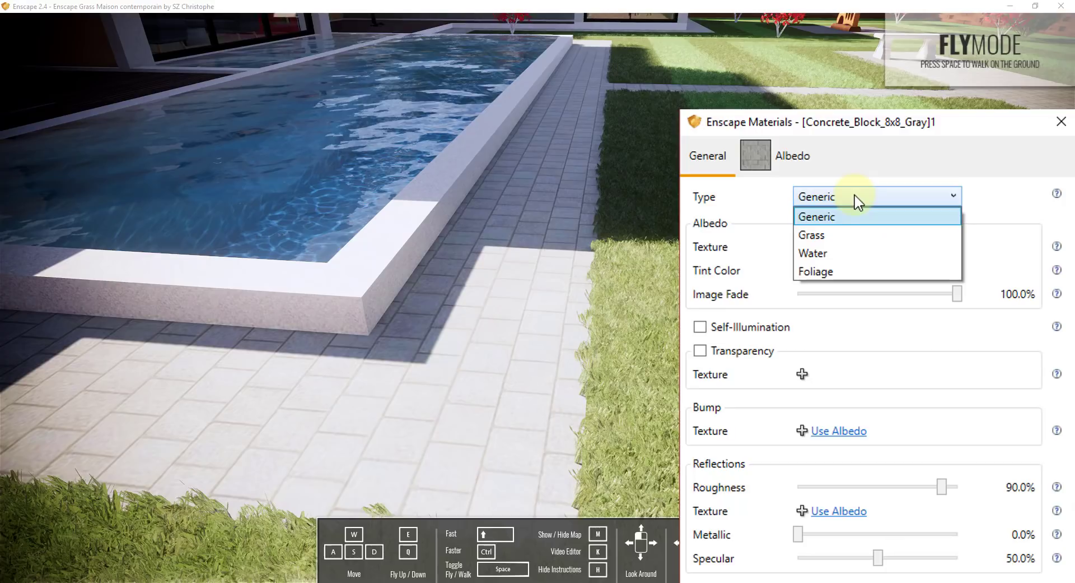
click(837, 243)
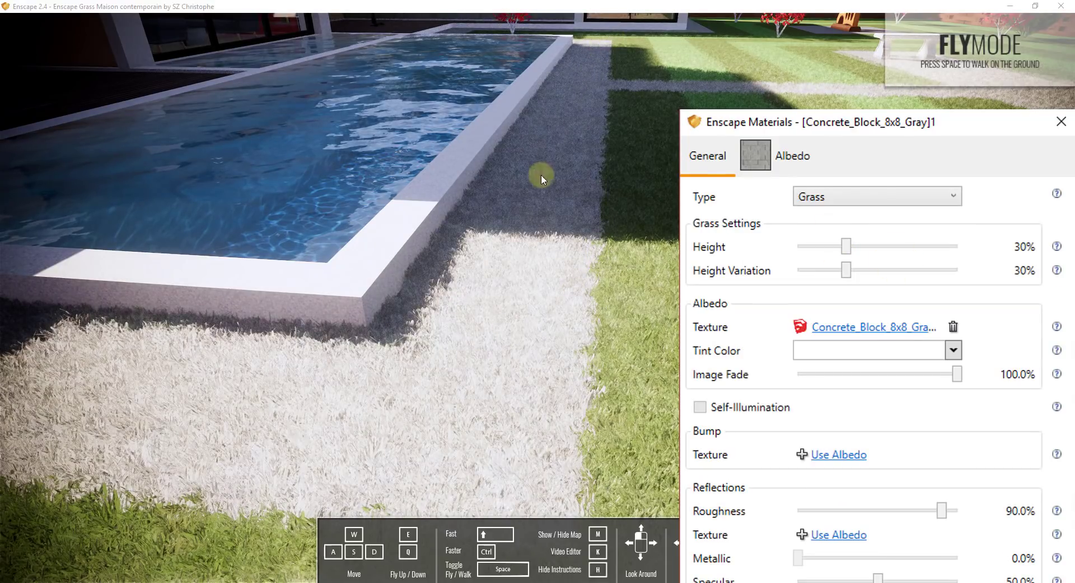
drag(340, 382, 382, 374)
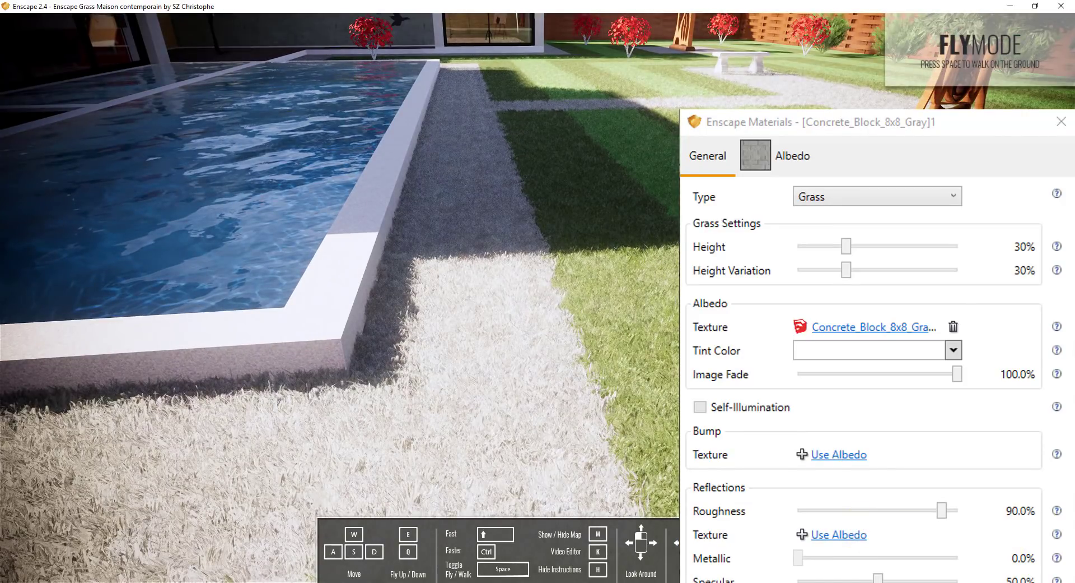
click(832, 197)
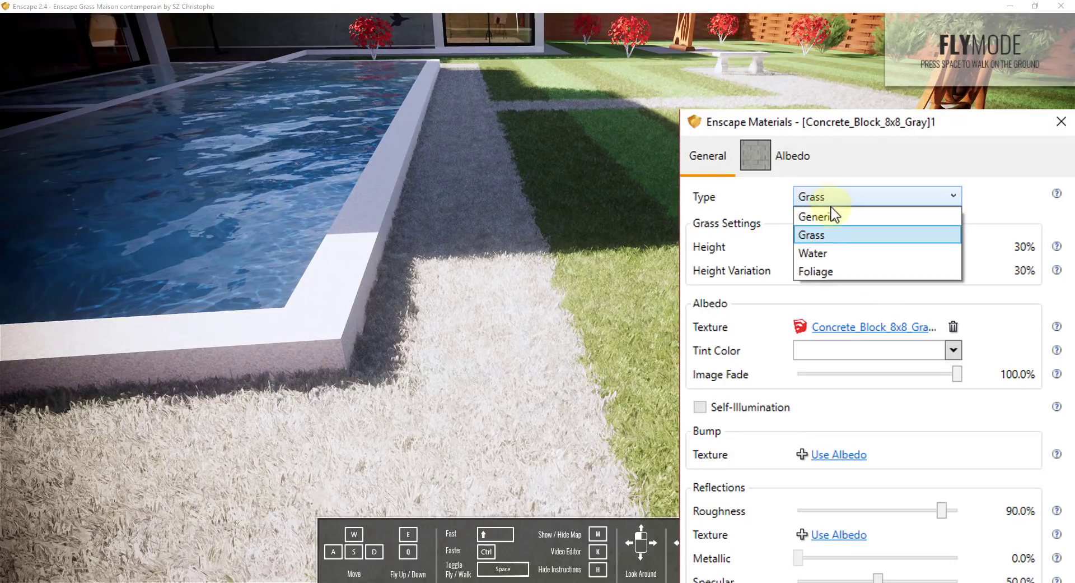
click(833, 213)
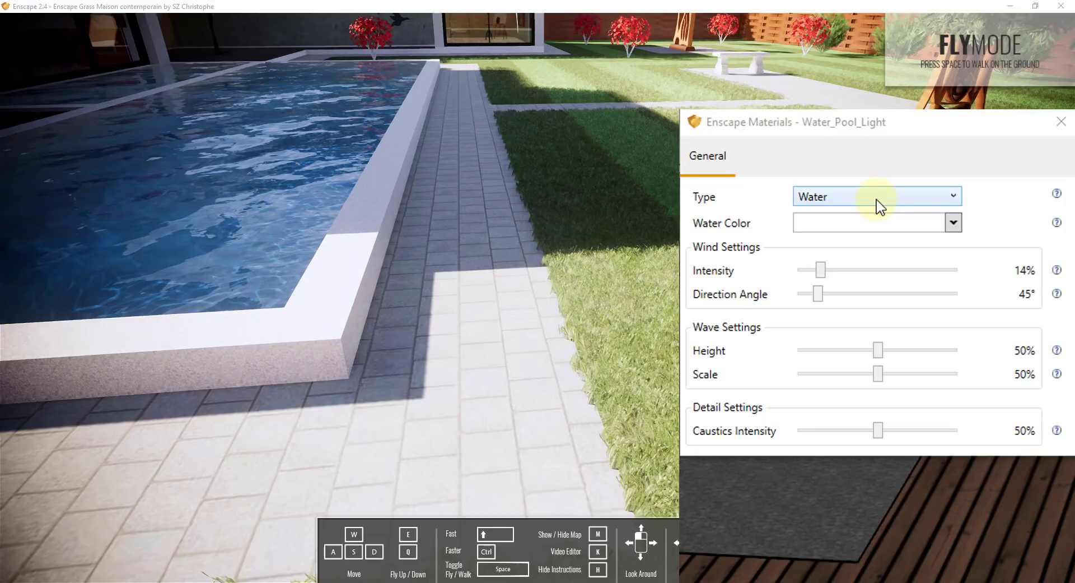
- Try the Grass type on the pool's Water_Pool_Light material, view the effect, and restore the Water type
drag(450, 163, 429, 198)
click(882, 197)
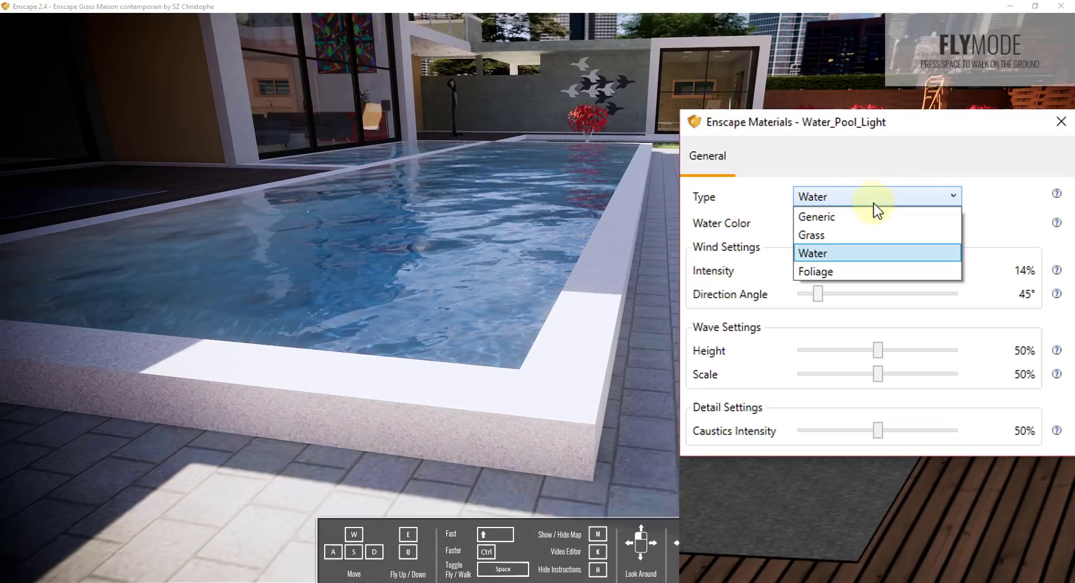
click(833, 235)
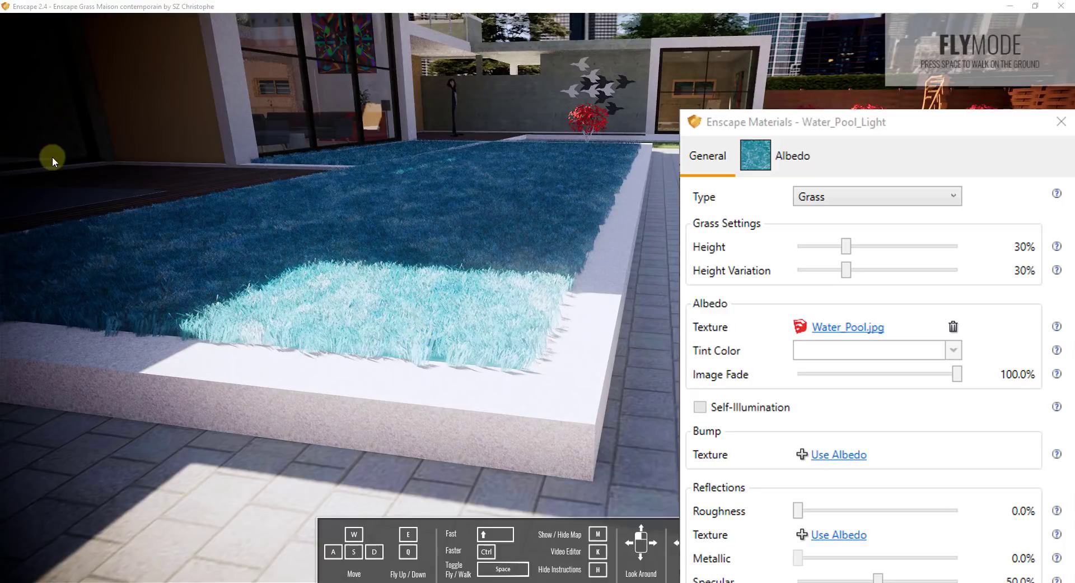
drag(52, 157, 11, 132)
click(864, 198)
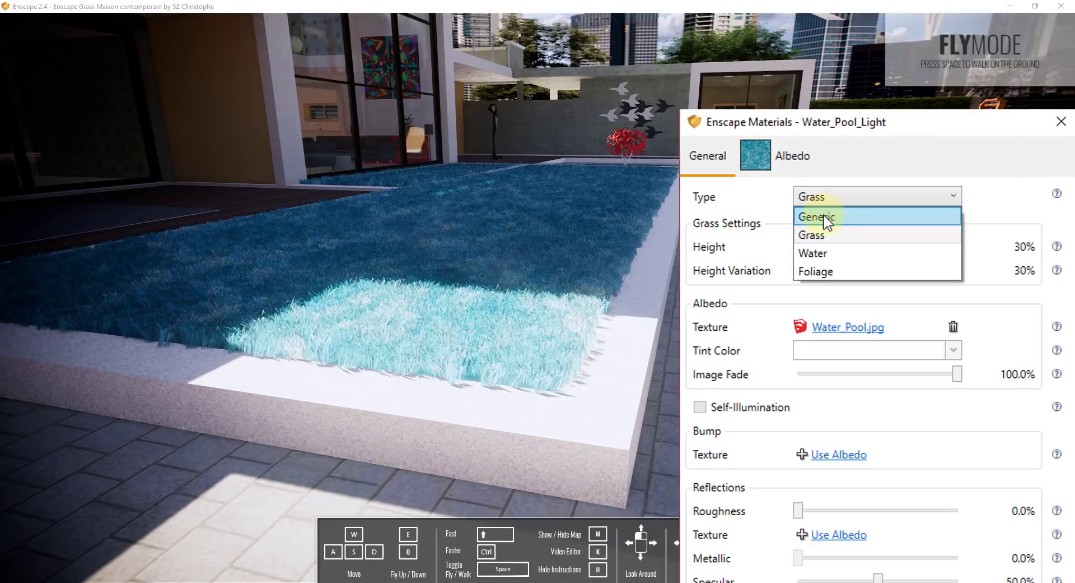
click(823, 253)
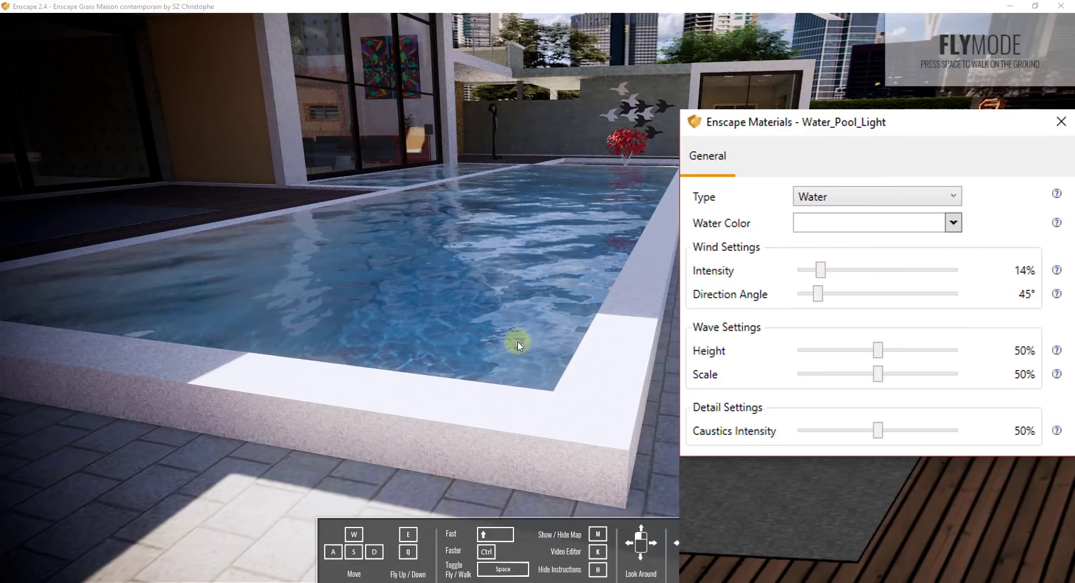
- Return the Enscape view to the striped lawn beside the pool and load its Vegetation_Grass1 material for editing
click(623, 292)
key(s)
drag(624, 291, 624, 292)
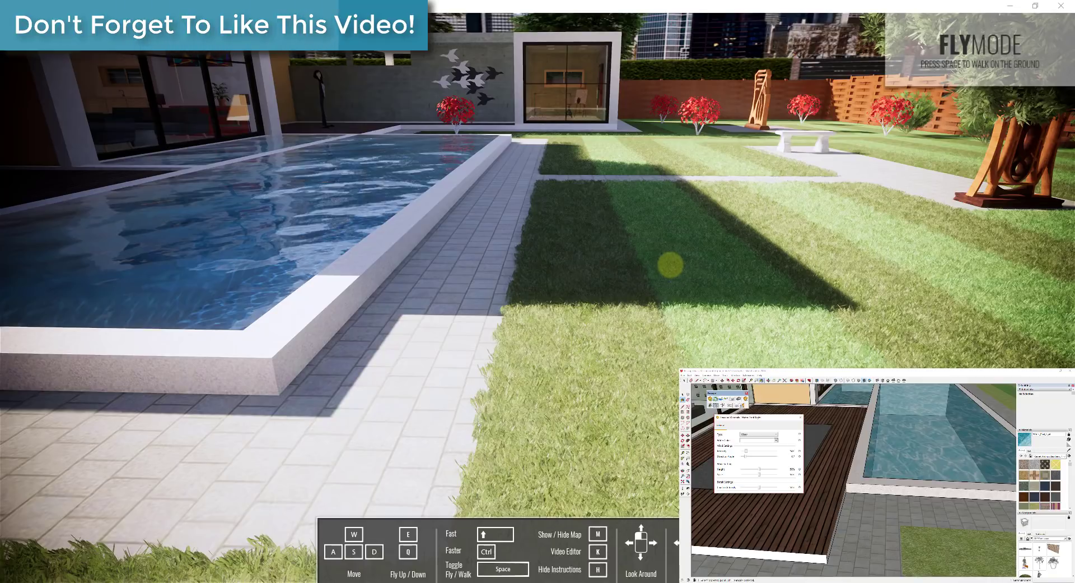
drag(670, 265, 668, 269)
key(q)
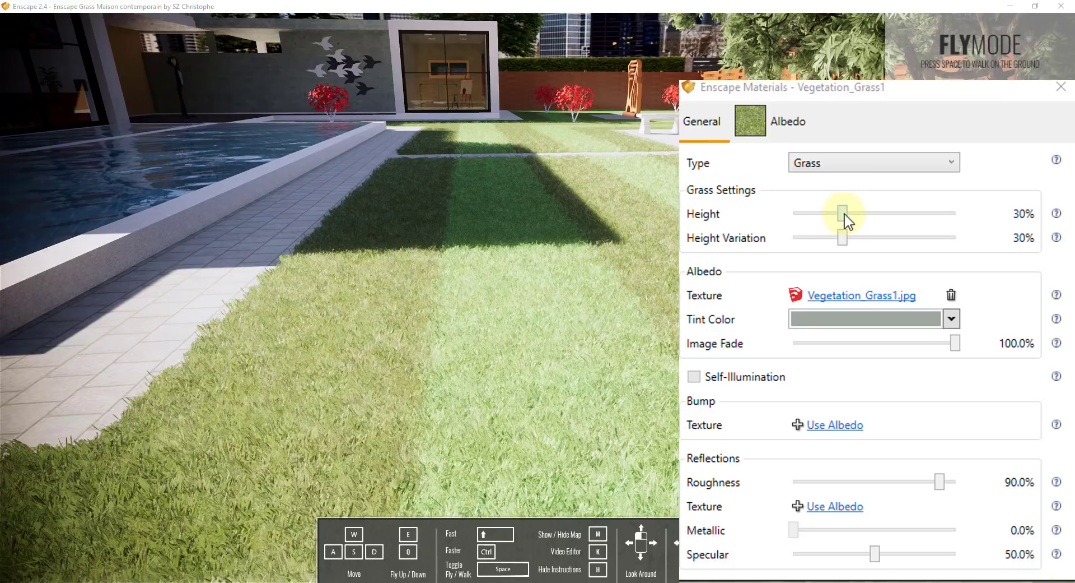
- Raise the Vegetation_Grass1 height to 90% to test taller blades, and return it to 30%
drag(846, 213, 931, 221)
drag(846, 214, 941, 231)
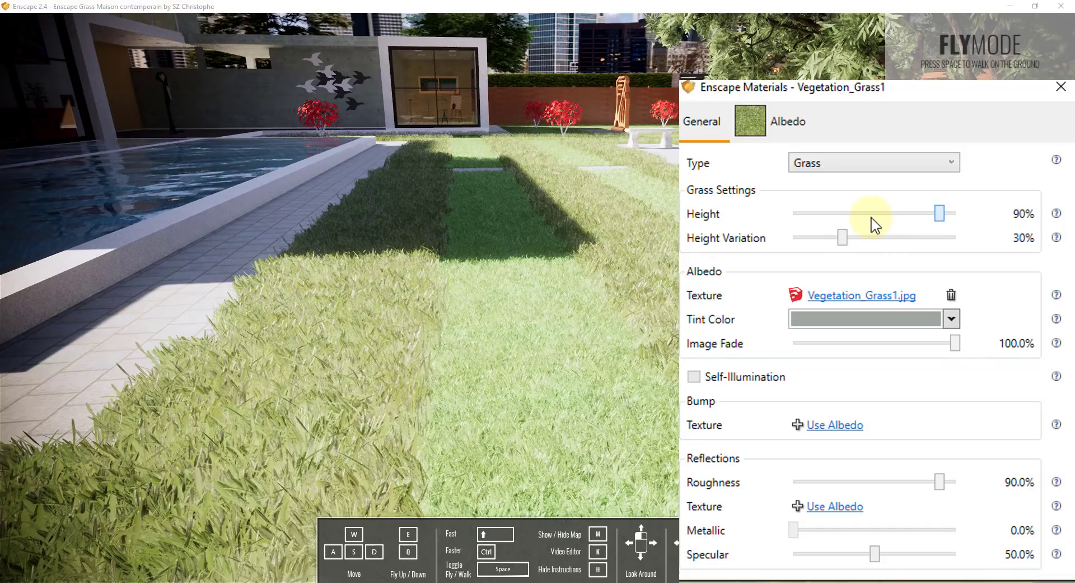
drag(872, 220, 841, 215)
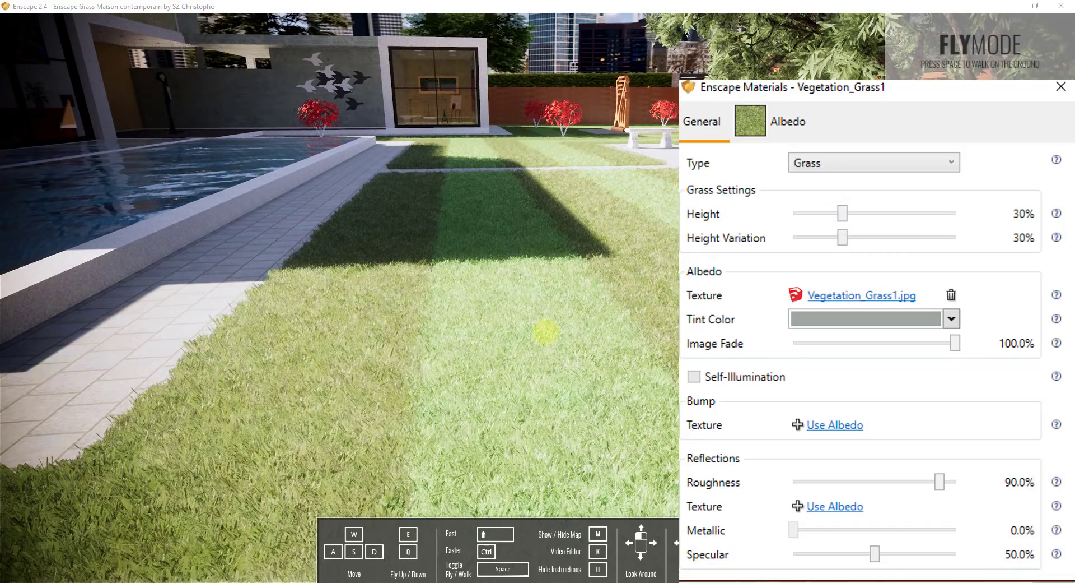
- Set the Vegetation_Grass1 height variation to 100% and look across the lawn toward the tree
drag(546, 331, 551, 331)
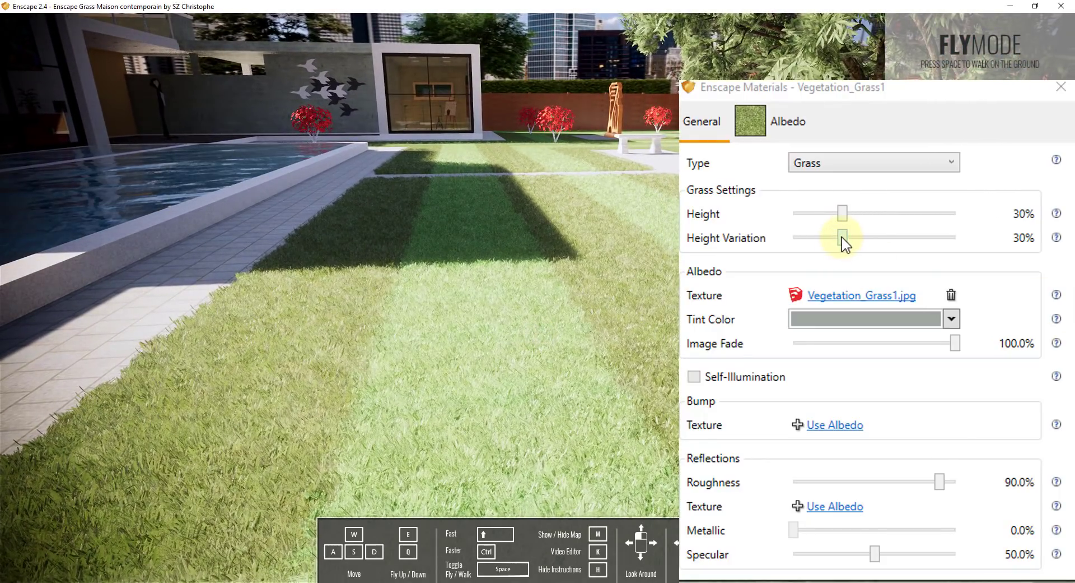
drag(842, 237, 967, 250)
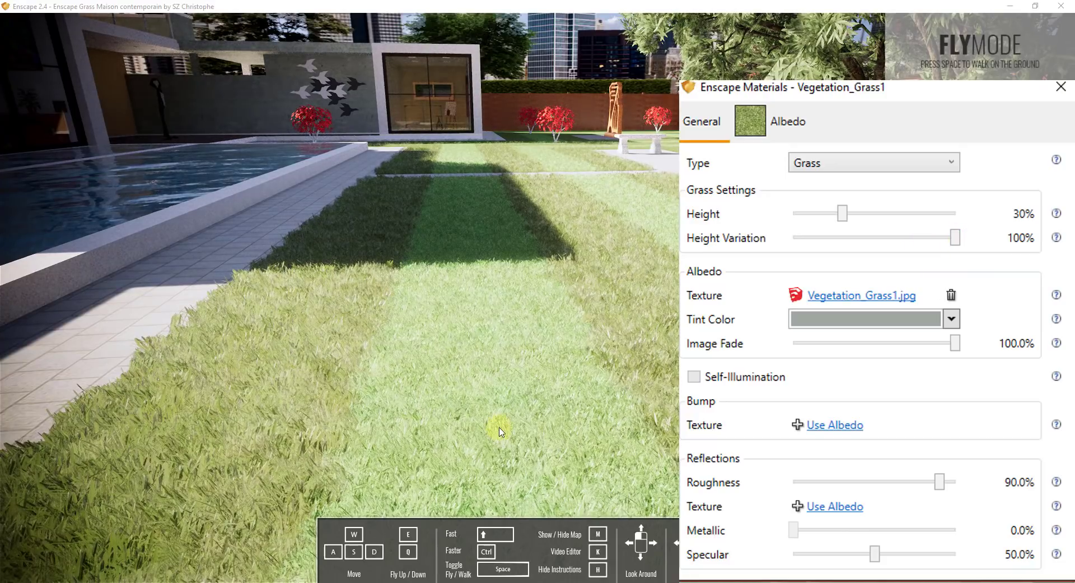
drag(620, 306, 444, 286)
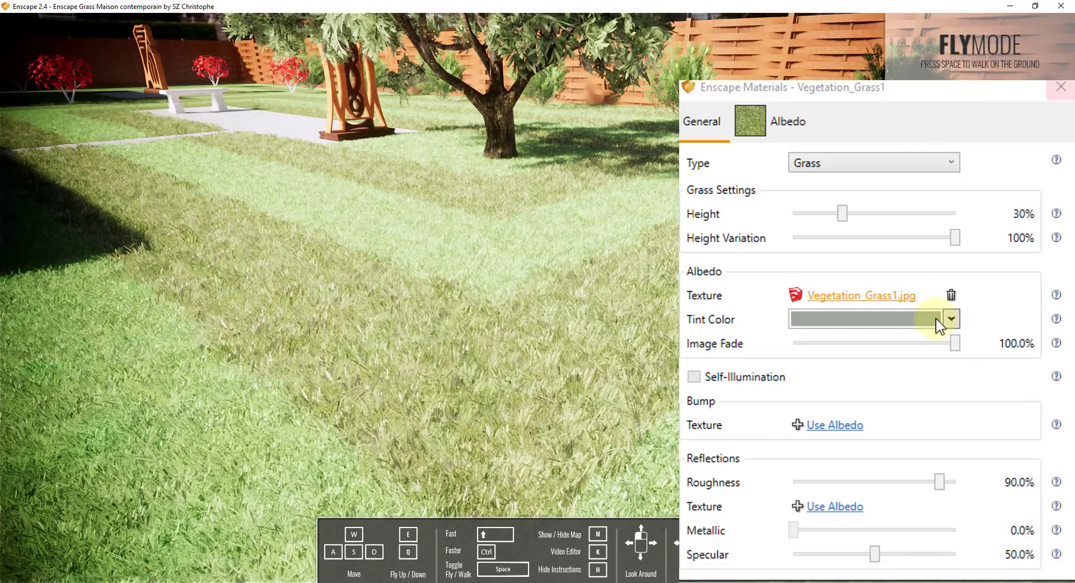
- Give Vegetation_Grass1 the dark gray tint #505450 and test a lower height variation before returning it to 100%
click(887, 323)
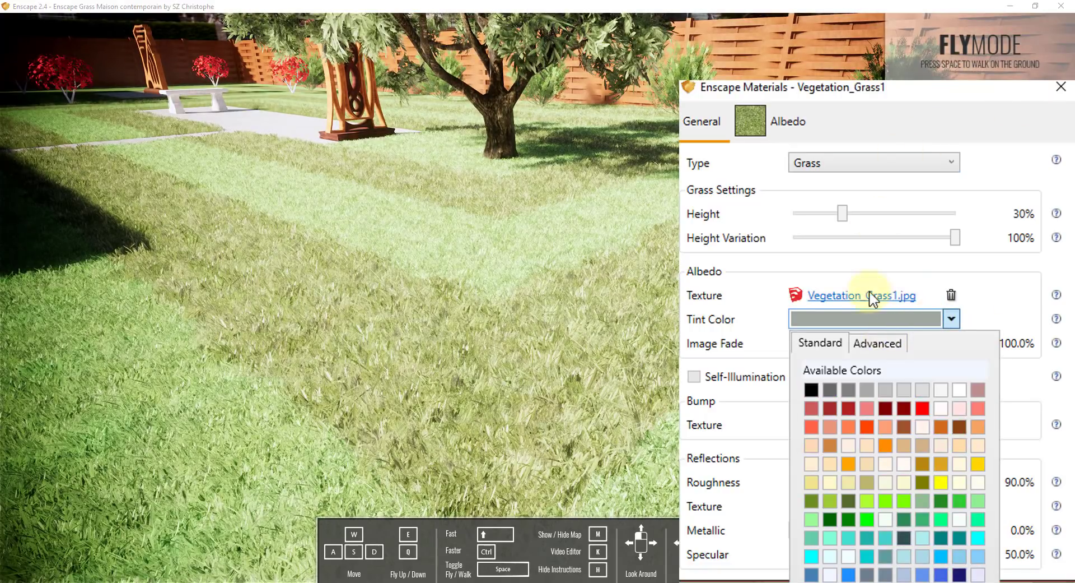
click(812, 424)
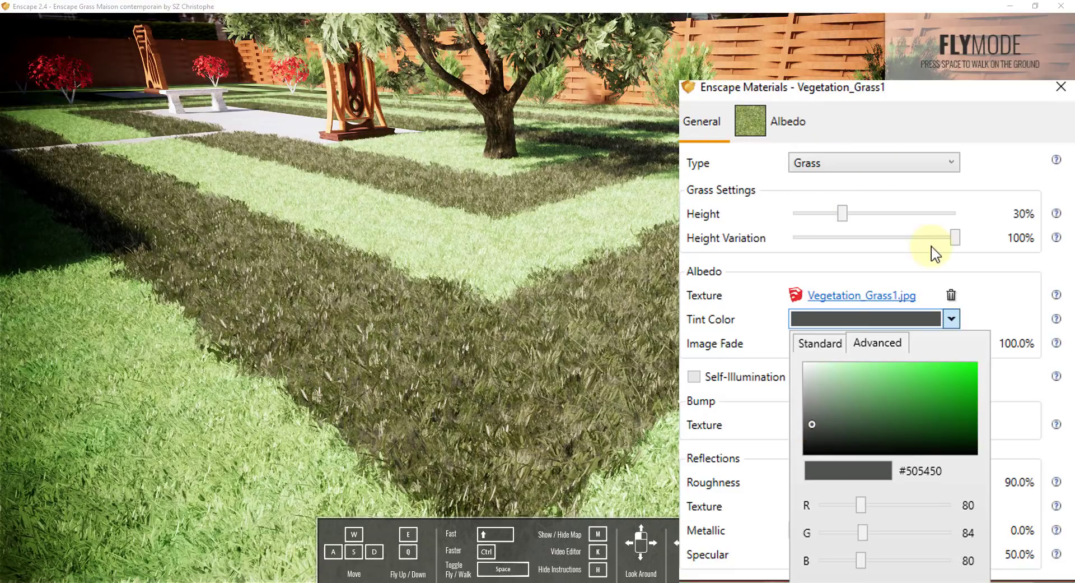
drag(954, 238, 787, 246)
drag(914, 240, 1022, 231)
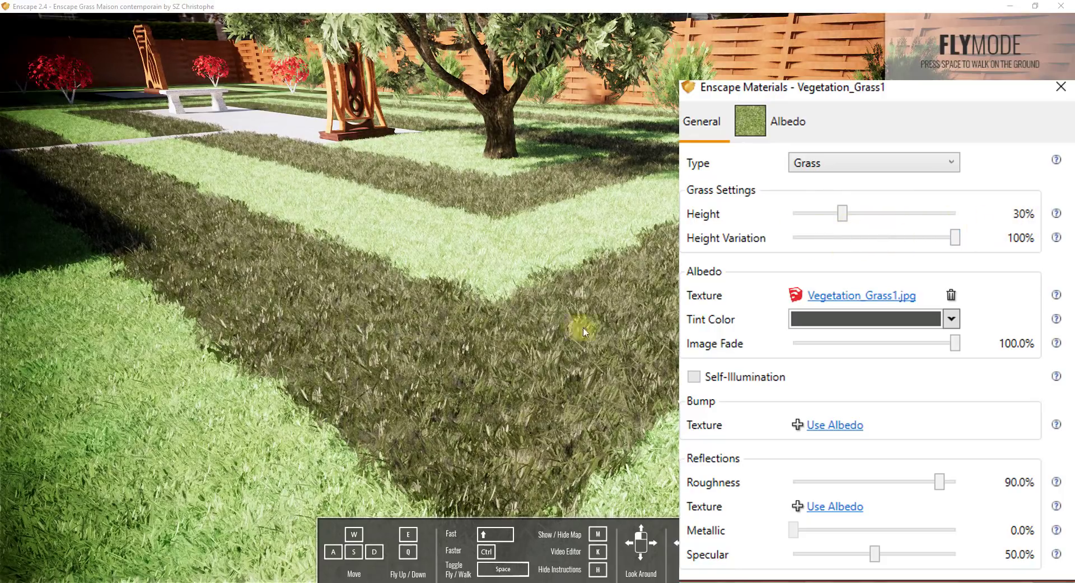
- Test a 20% grass height, set the height variation to 30%, and set the height to 30%
drag(583, 328, 596, 333)
drag(843, 213, 826, 239)
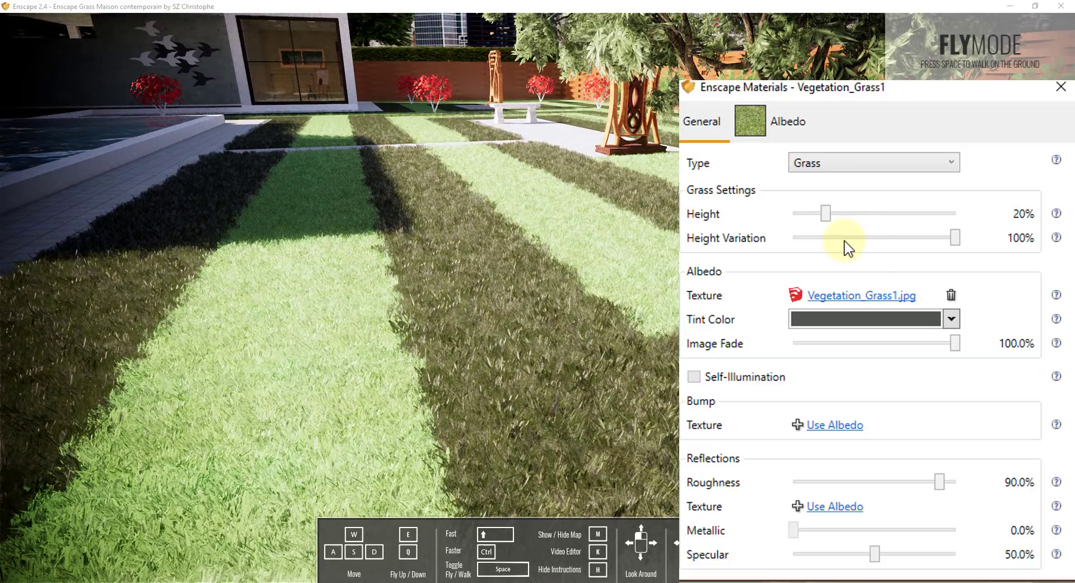
click(841, 240)
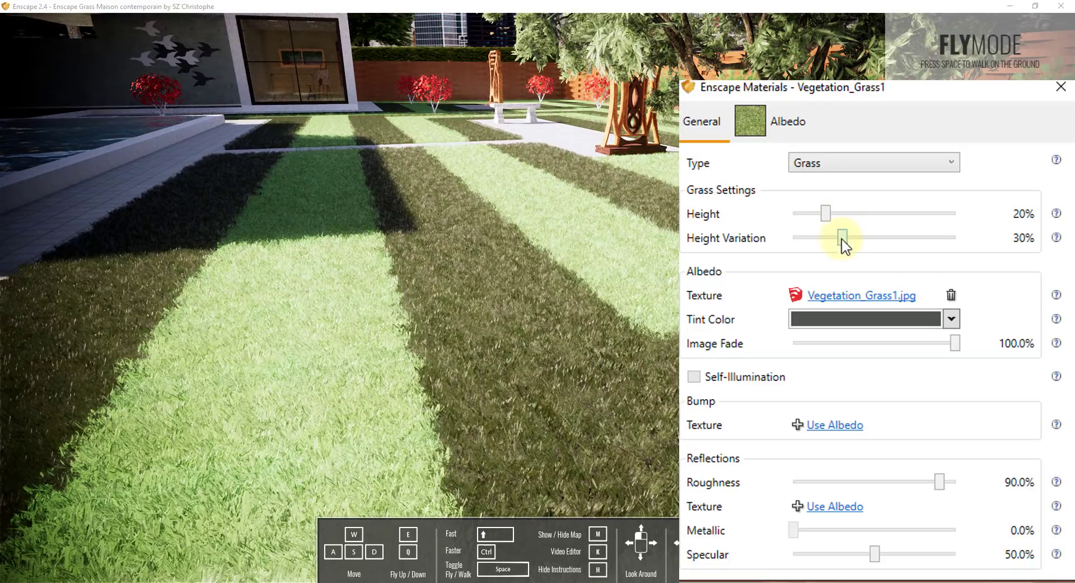
drag(830, 215, 845, 213)
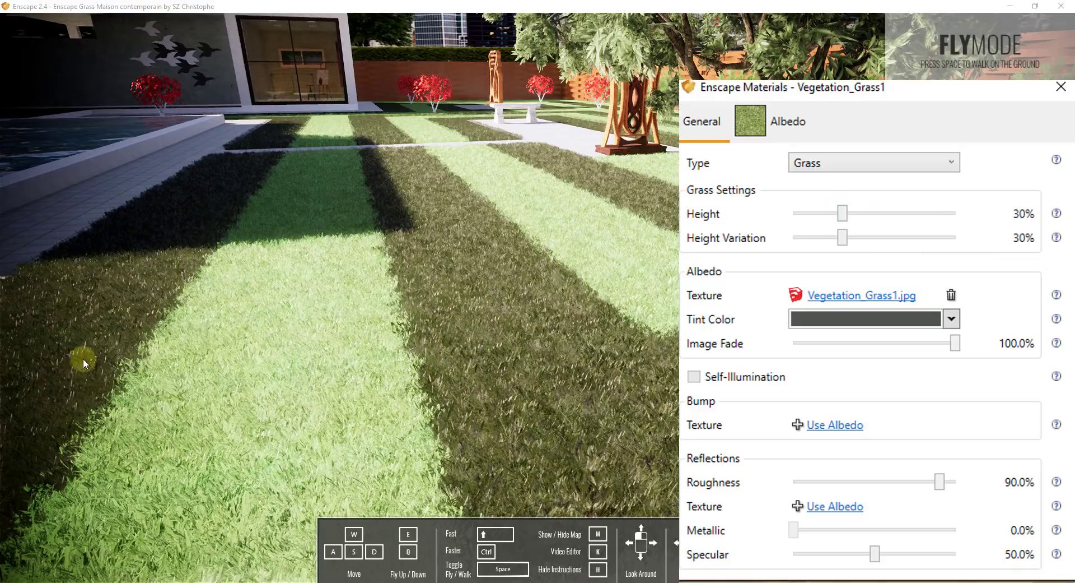
- Set the Vegetation_Grass1 tint color to bright green #3EC23E, trying other greens while comparing the lawn stripes
drag(580, 280, 623, 284)
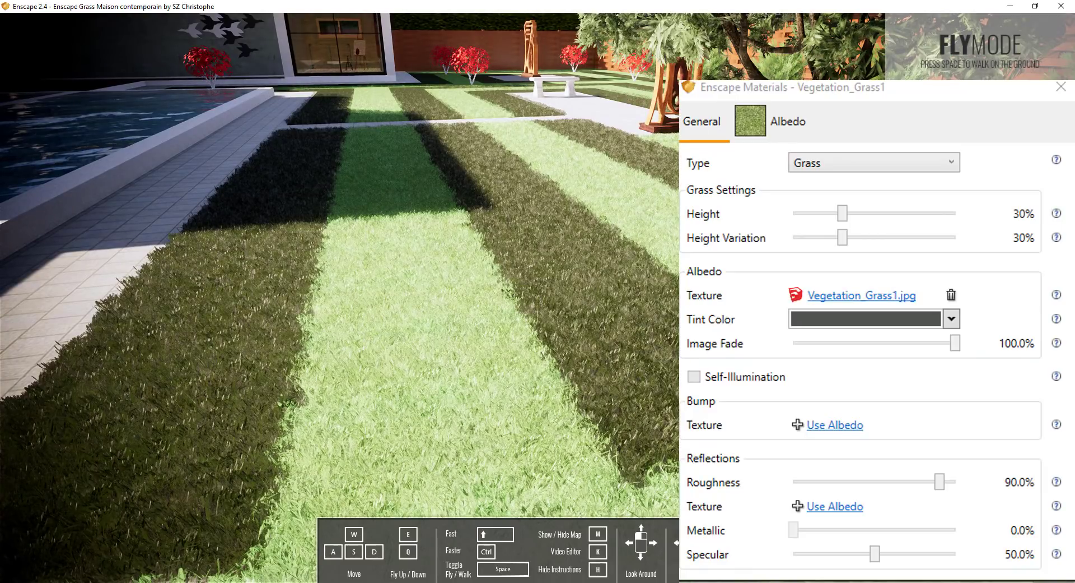
right_drag(507, 316, 514, 318)
drag(513, 318, 324, 275)
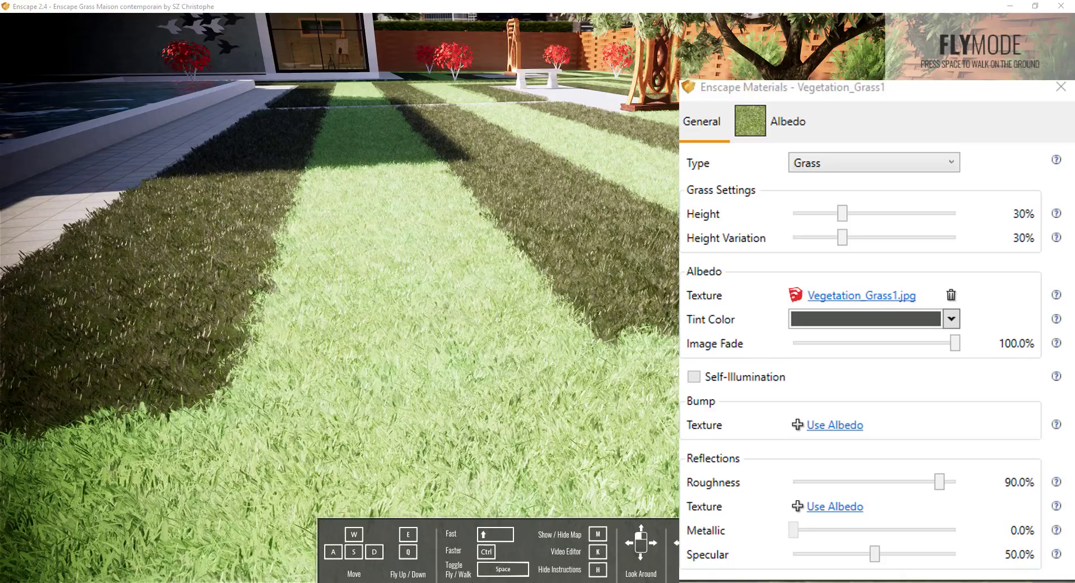
click(952, 320)
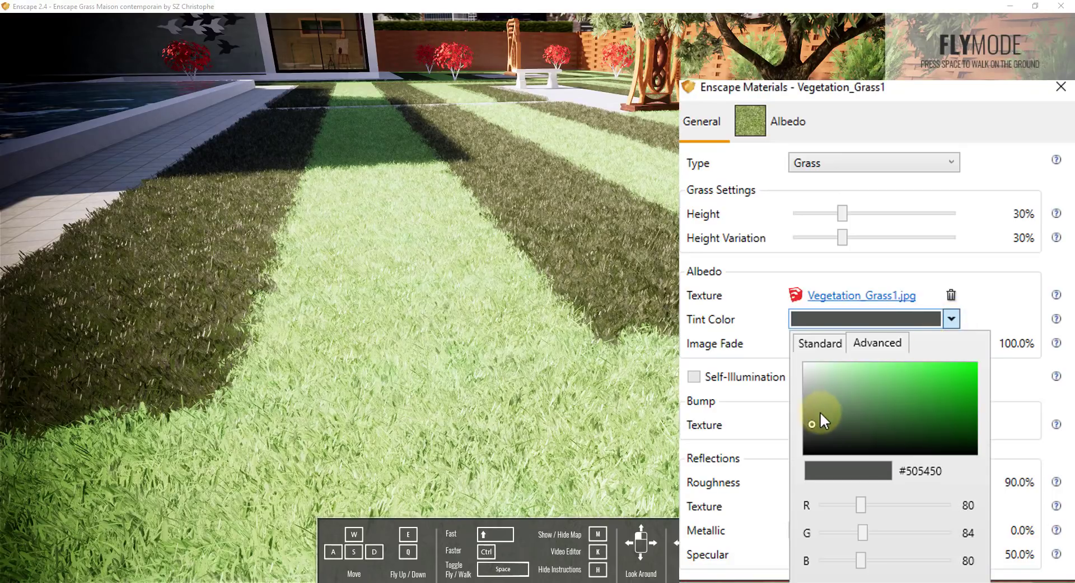
mouse_move(835, 410)
mouse_down()
mouse_move(895, 415)
mouse_move(909, 387)
mouse_move(882, 390)
mouse_up()
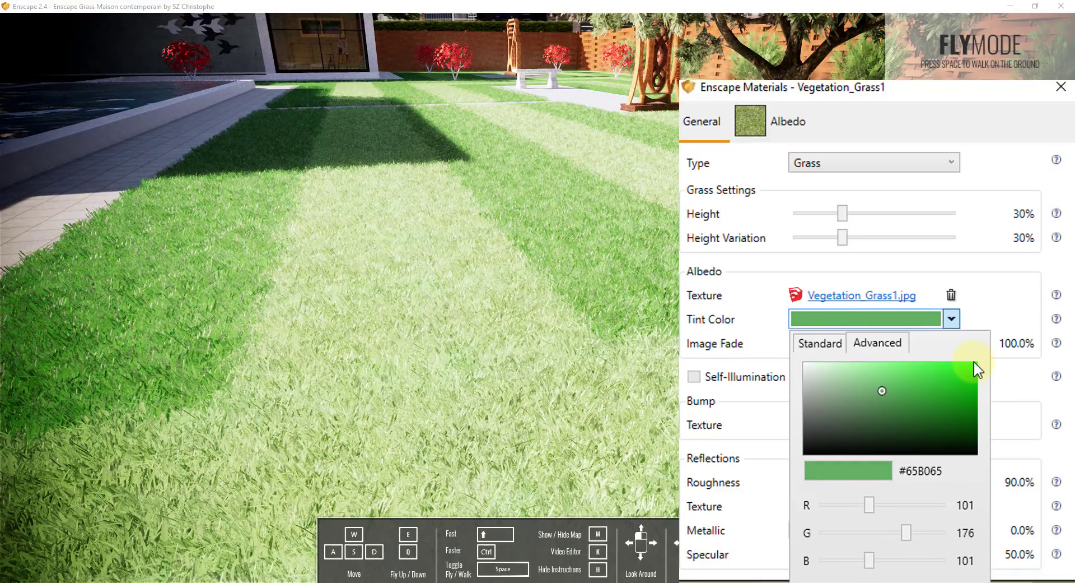
drag(977, 368, 944, 386)
mouse_move(929, 384)
mouse_down()
mouse_move(946, 368)
mouse_move(933, 375)
mouse_up()
click(820, 342)
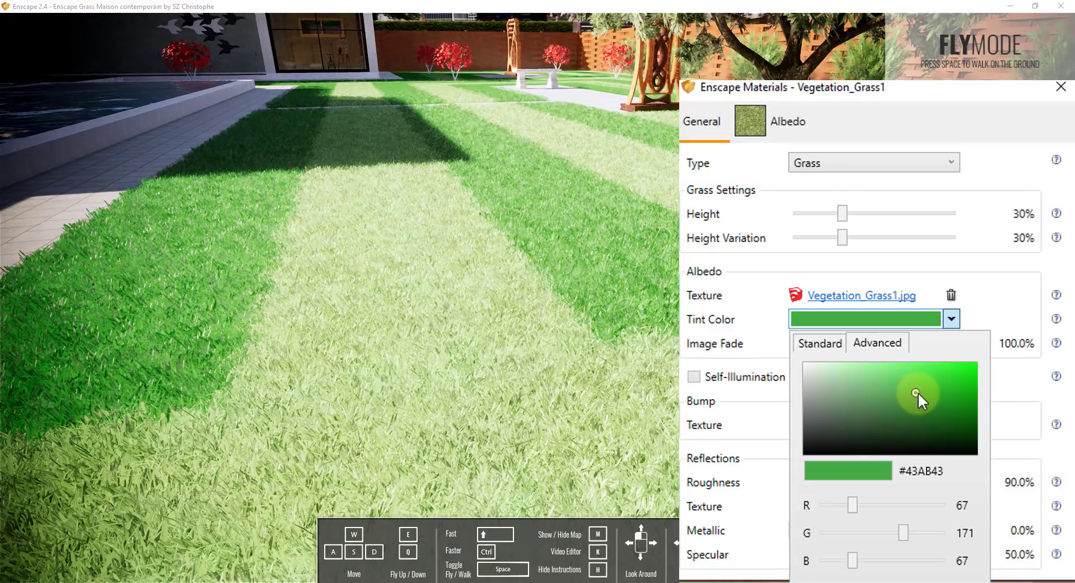
drag(917, 392, 929, 383)
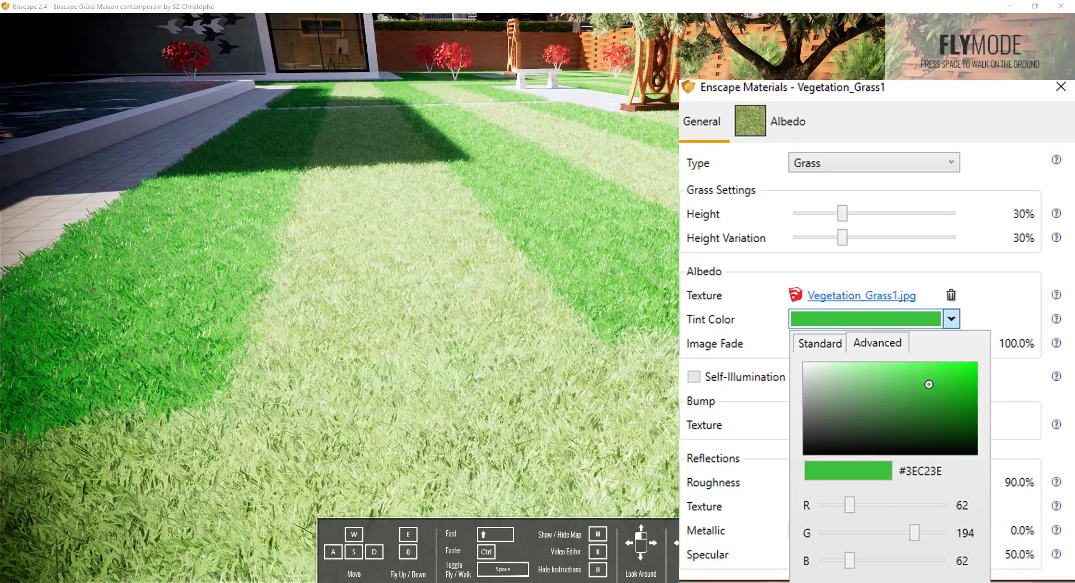
key(Escape)
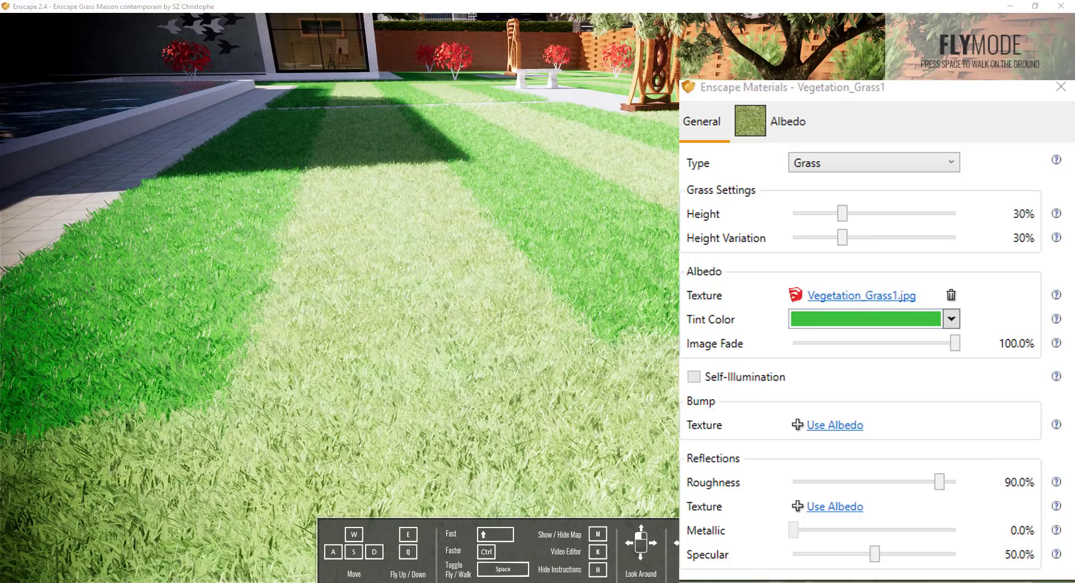
- Load the Vegetation_Grass_Artificial material, try a green #10BD10 tint on it, and set the tint to white #FFFFFF
click(827, 330)
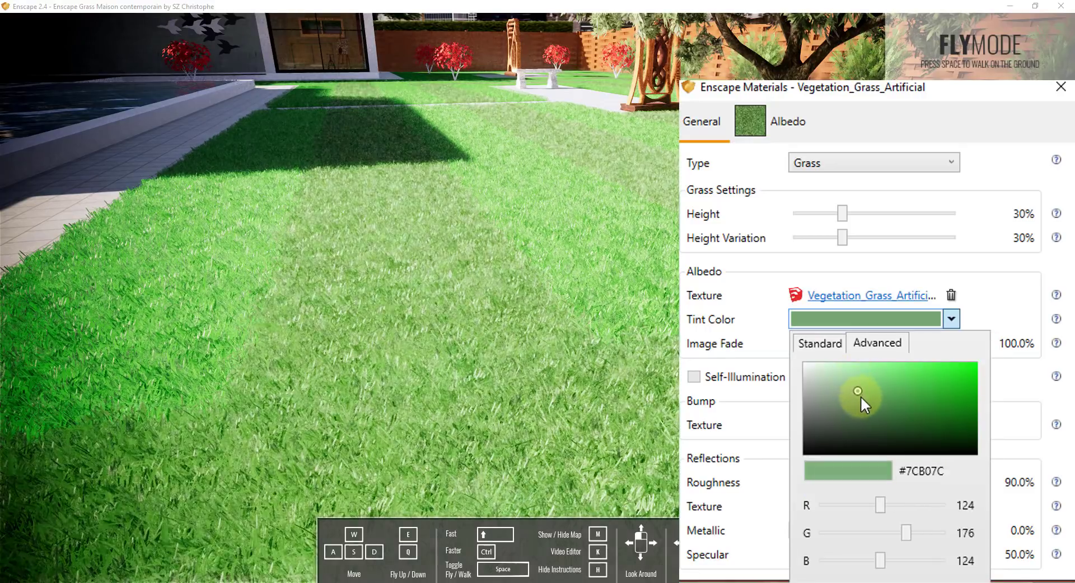
mouse_move(860, 394)
mouse_down()
mouse_move(864, 412)
mouse_move(850, 403)
mouse_move(949, 401)
mouse_move(970, 393)
mouse_move(962, 384)
mouse_up()
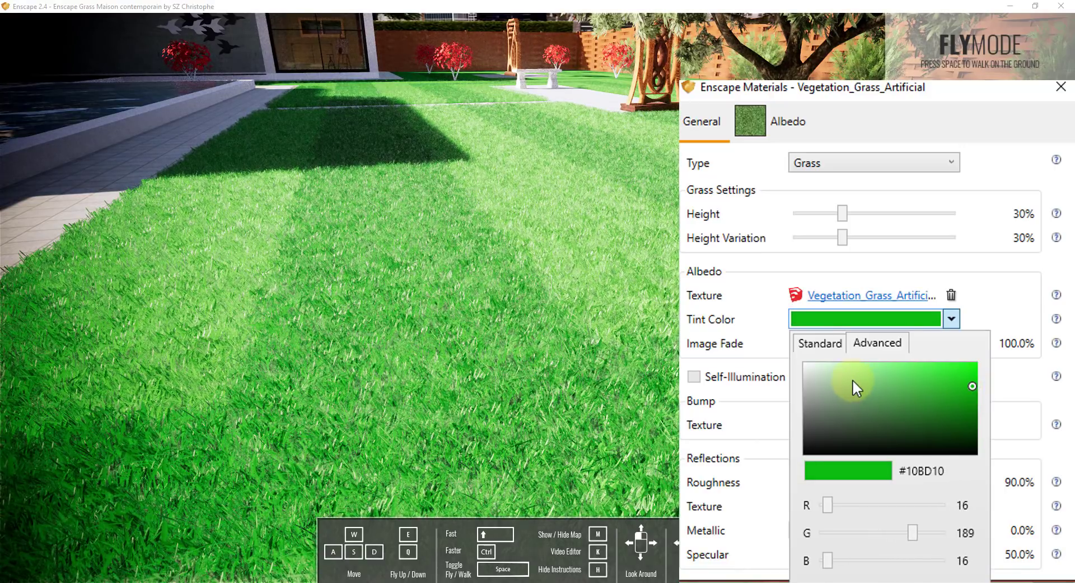
drag(853, 379, 793, 360)
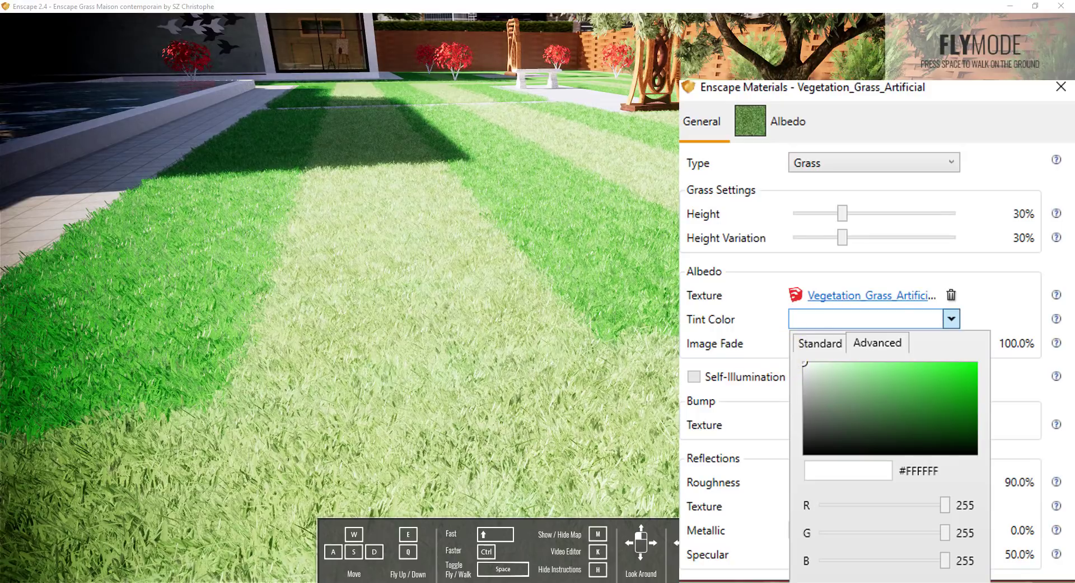
- Load the Carpet Plush Charcoal material from the grey rug on the wooden deck beside the pool
click(661, 361)
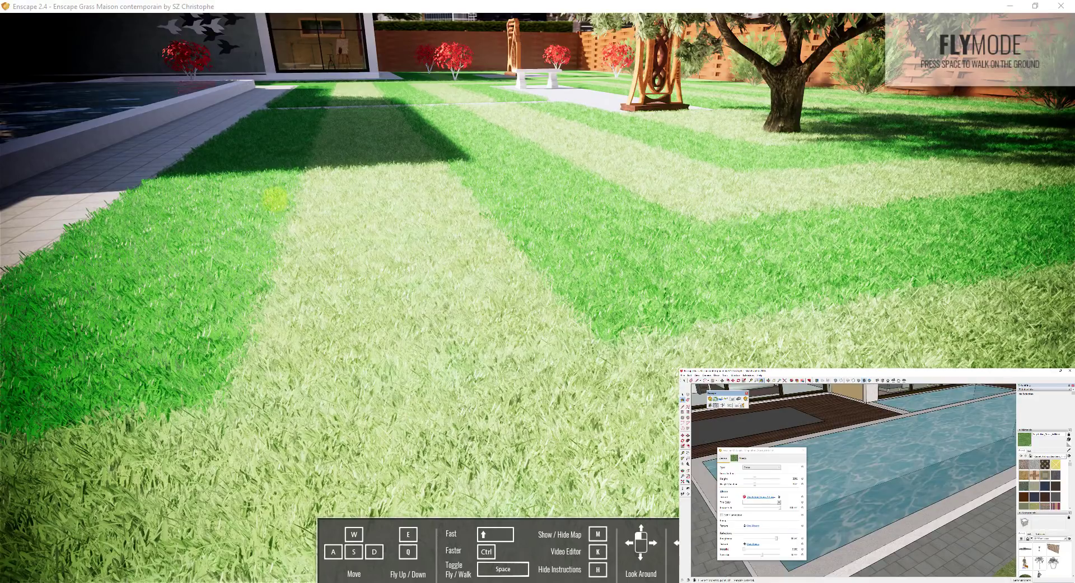
drag(275, 199, 277, 200)
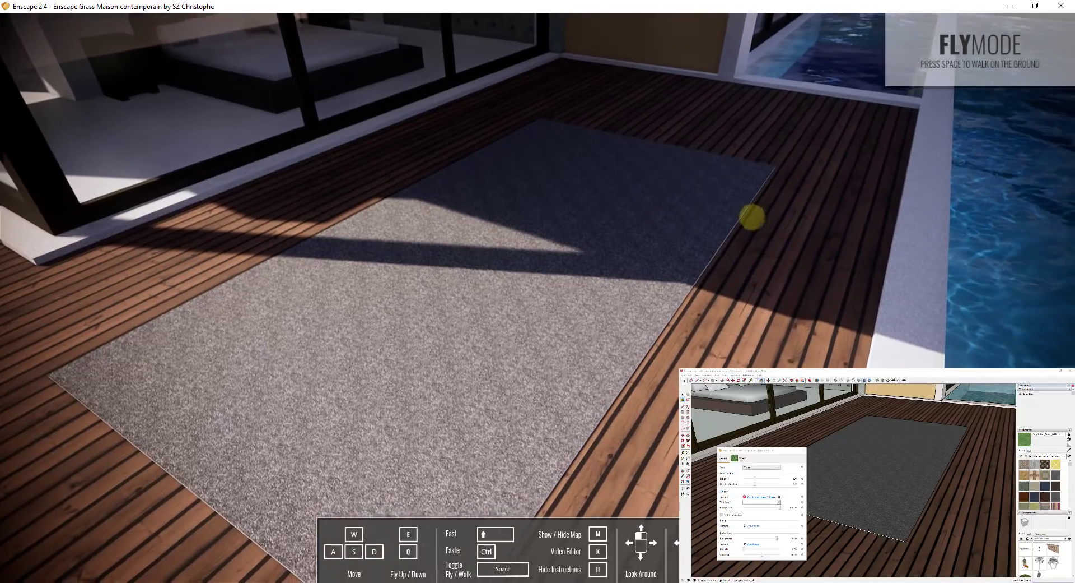
key(q)
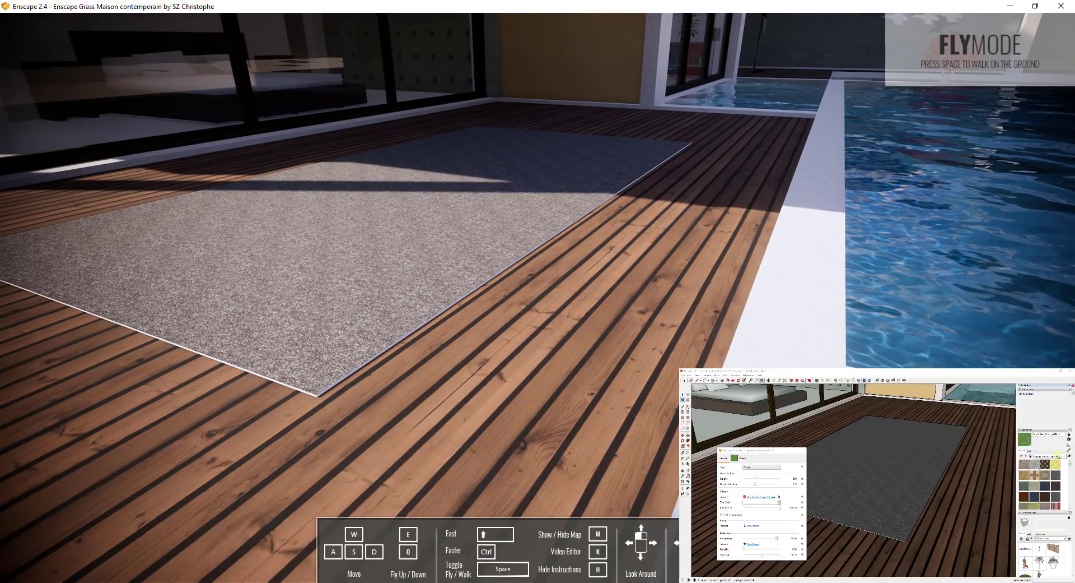
click(912, 454)
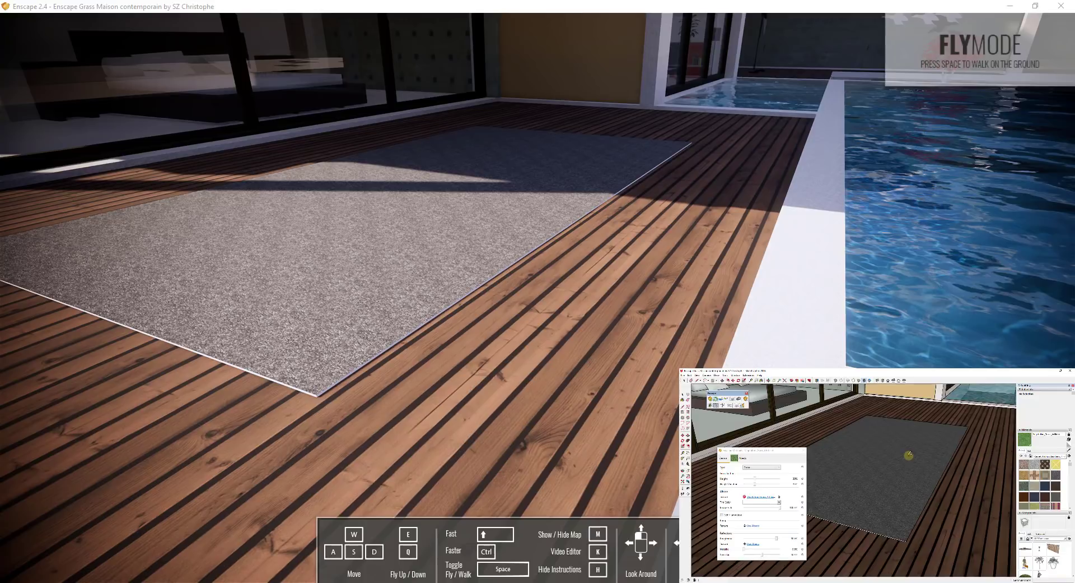
click(909, 455)
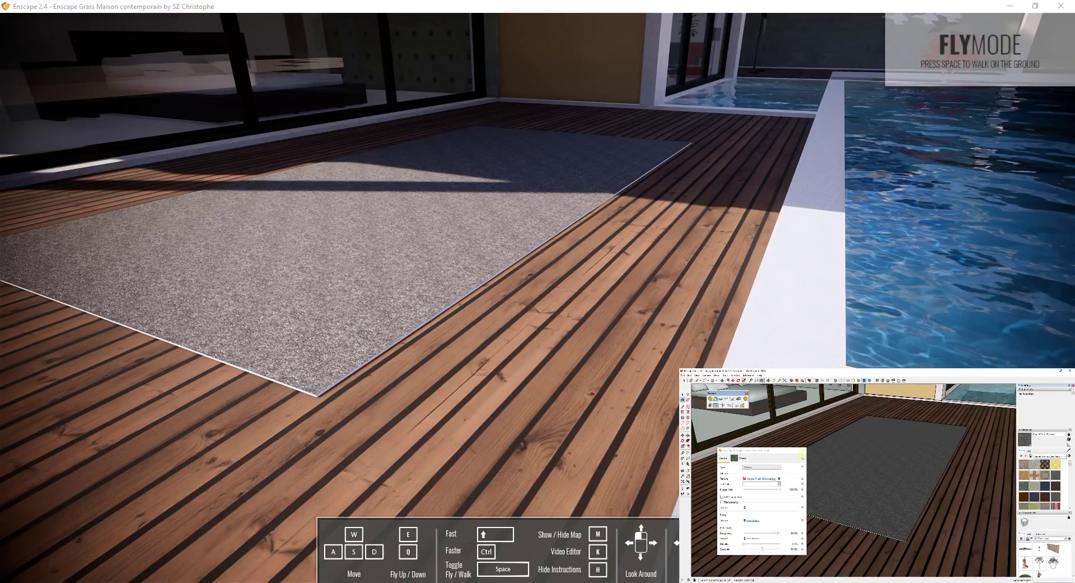
- Change the Carpet Plush Charcoal material's type to Grass and set both its height and height variation to 0%
click(765, 467)
click(809, 198)
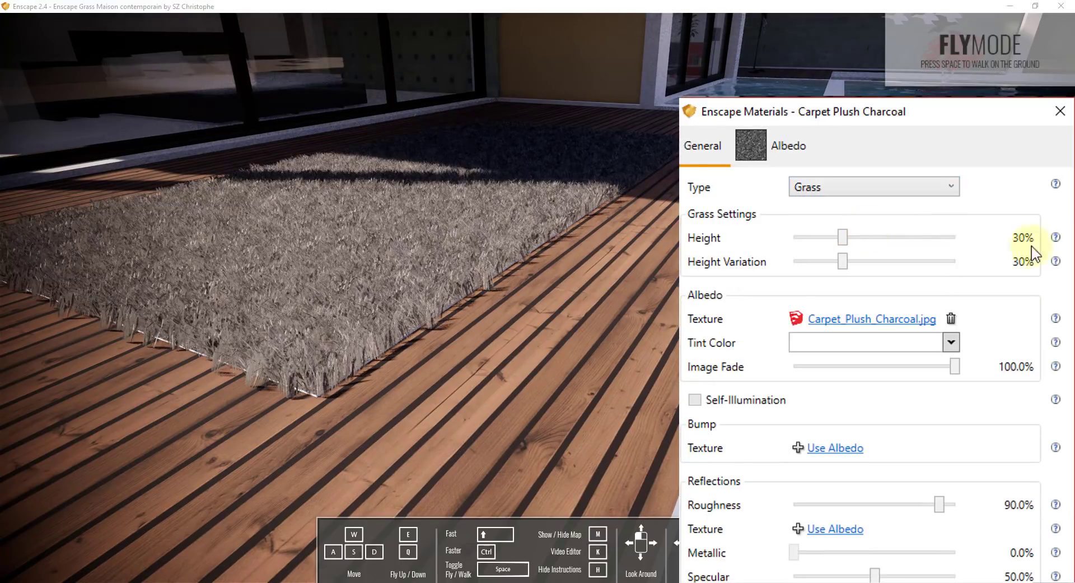
drag(850, 242, 804, 260)
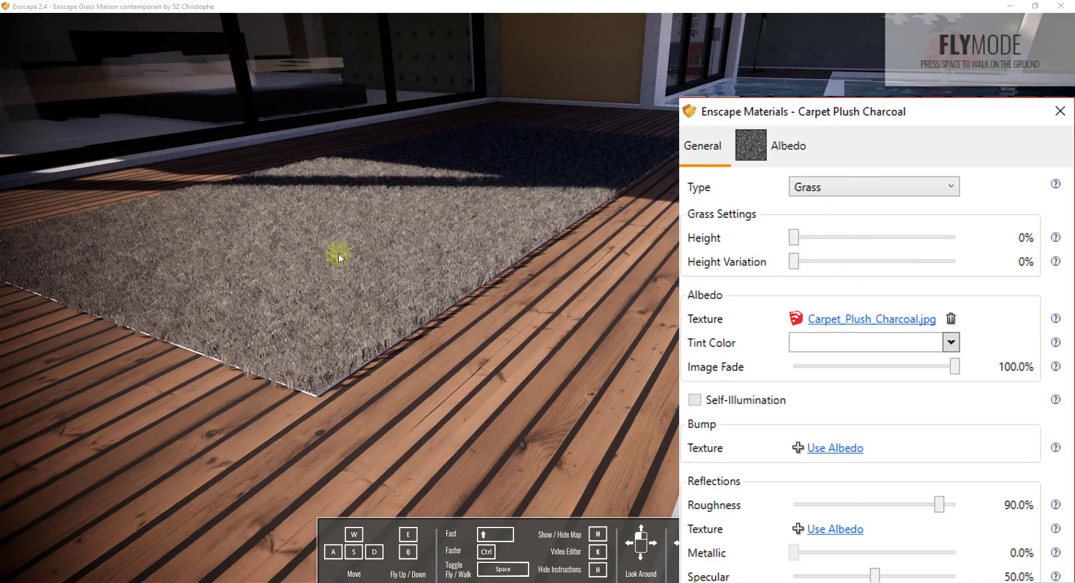
- Inspect the charcoal rug's short pile in the render from near and far and along its edges
click(557, 239)
key(w)
key(a)
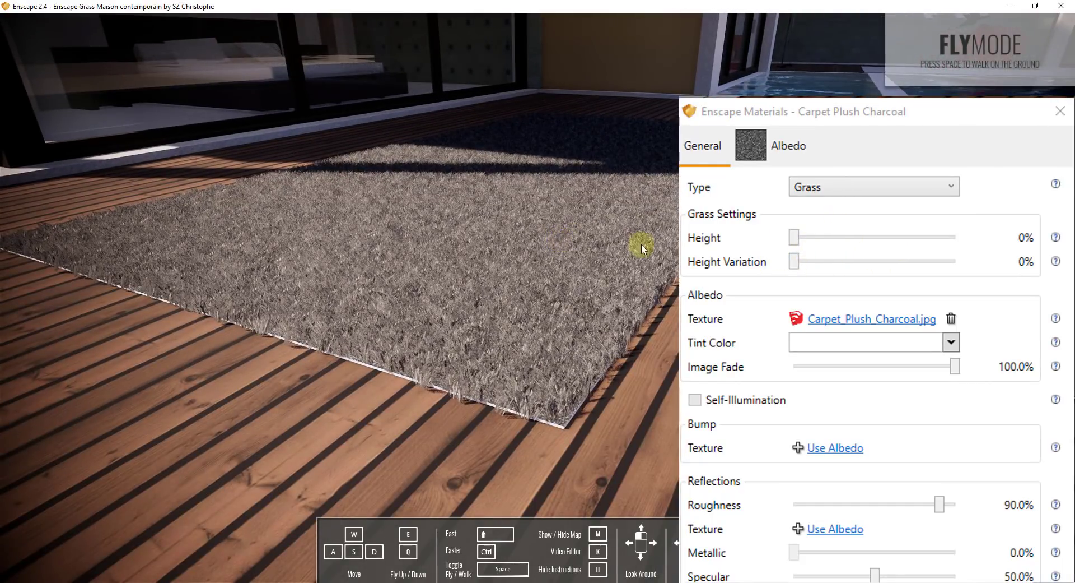
scroll(573, 281, up, 5)
scroll(573, 281, down, 5)
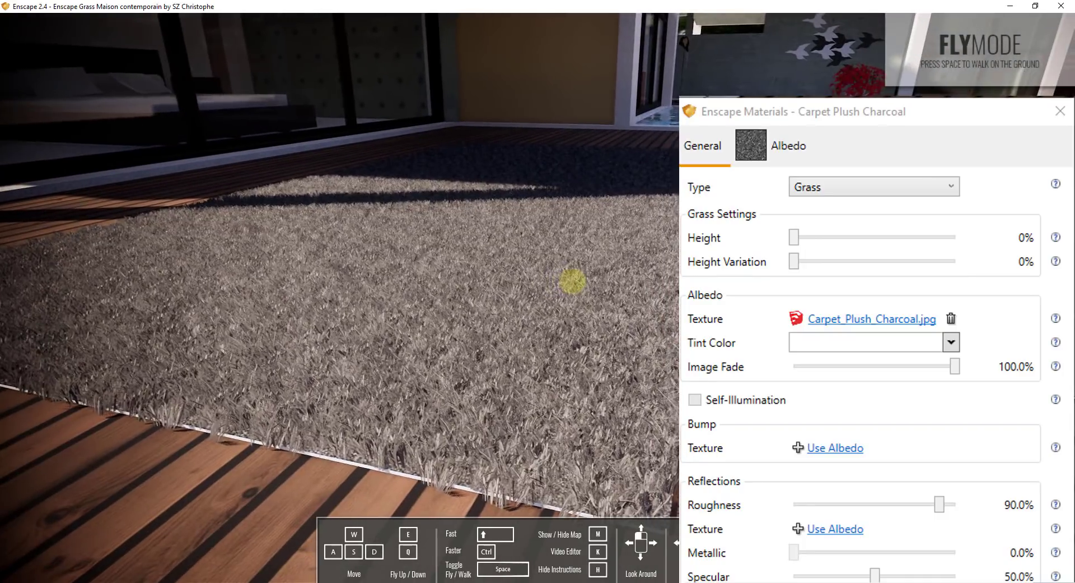
scroll(572, 281, up, 4)
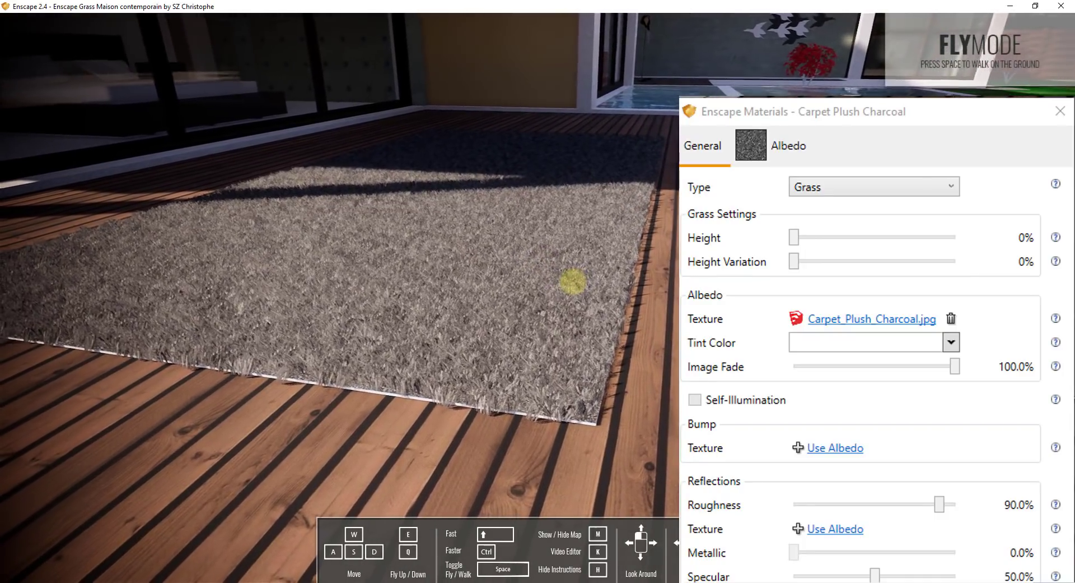
scroll(572, 281, down, 2)
scroll(572, 282, down, 3)
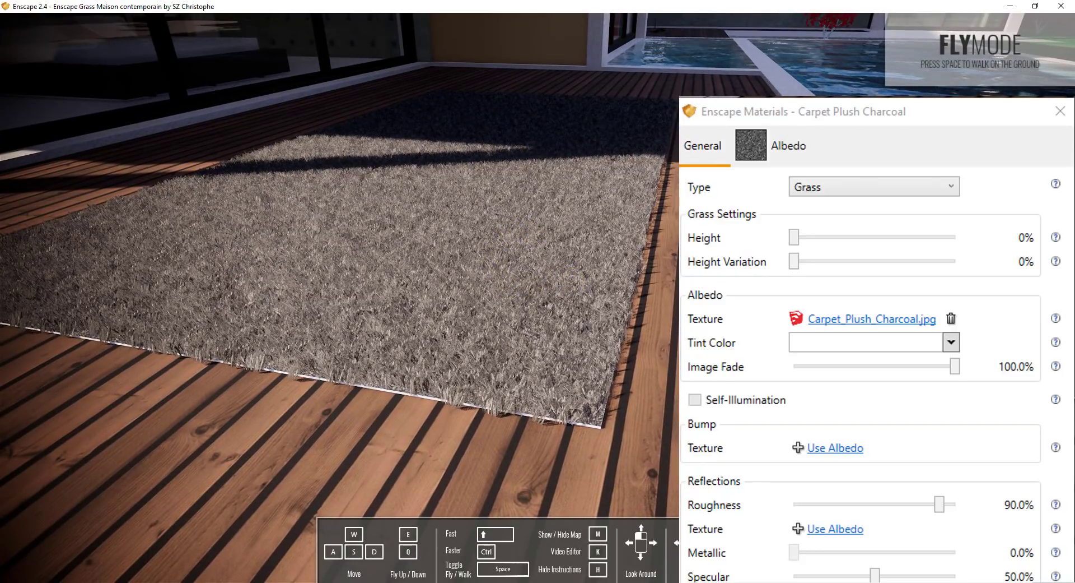
right_drag(540, 263, 487, 258)
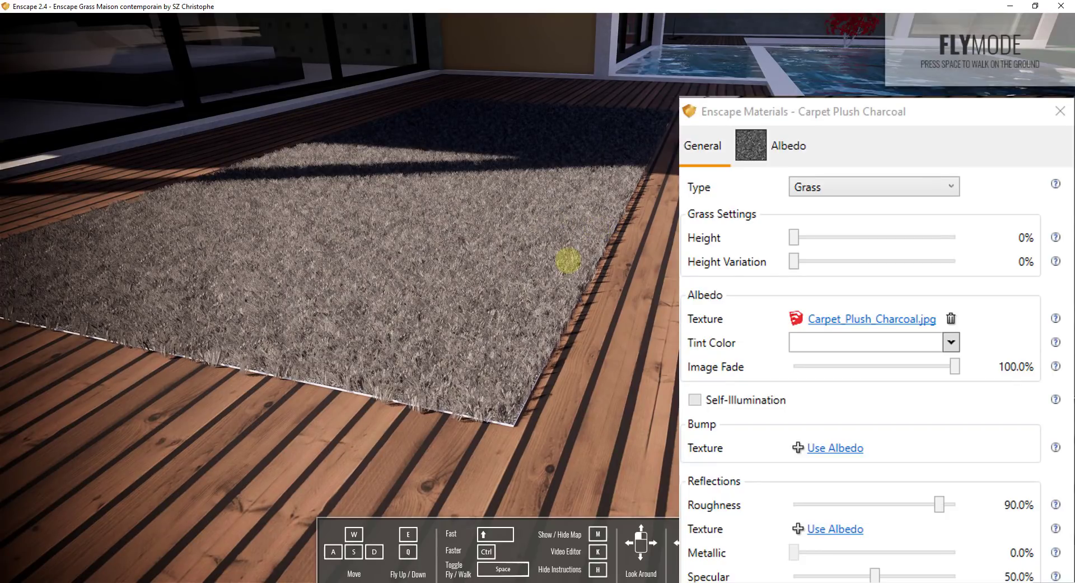
drag(567, 260, 502, 246)
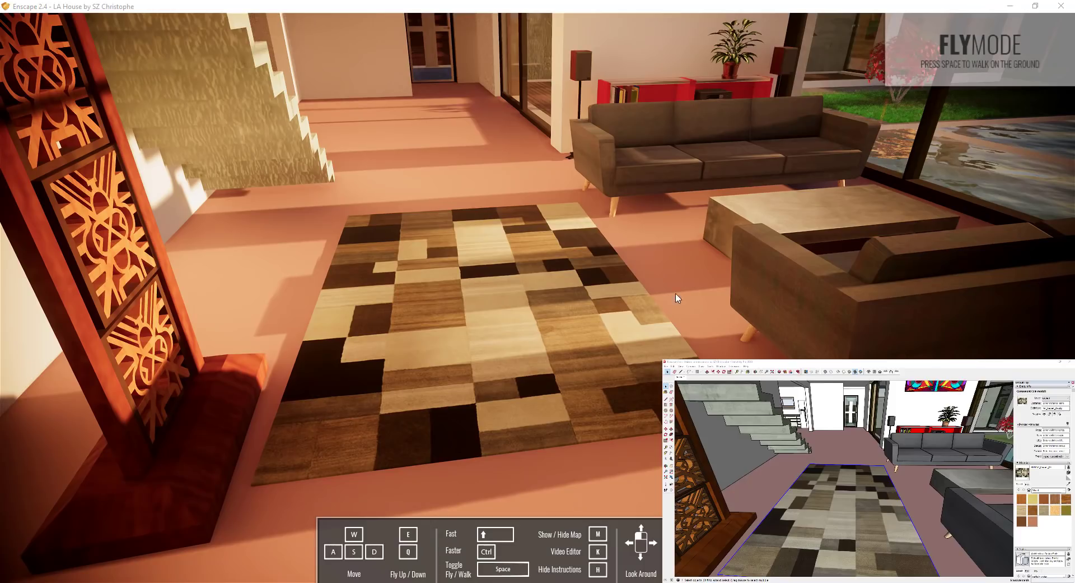
- Switch to the LA House living room and change the patchwork rug's PDM VP_Carpet_09 material type to Grass
mouse_move(678, 296)
mouse_down()
mouse_move(672, 288)
mouse_move(679, 319)
mouse_move(765, 314)
mouse_move(766, 328)
mouse_up()
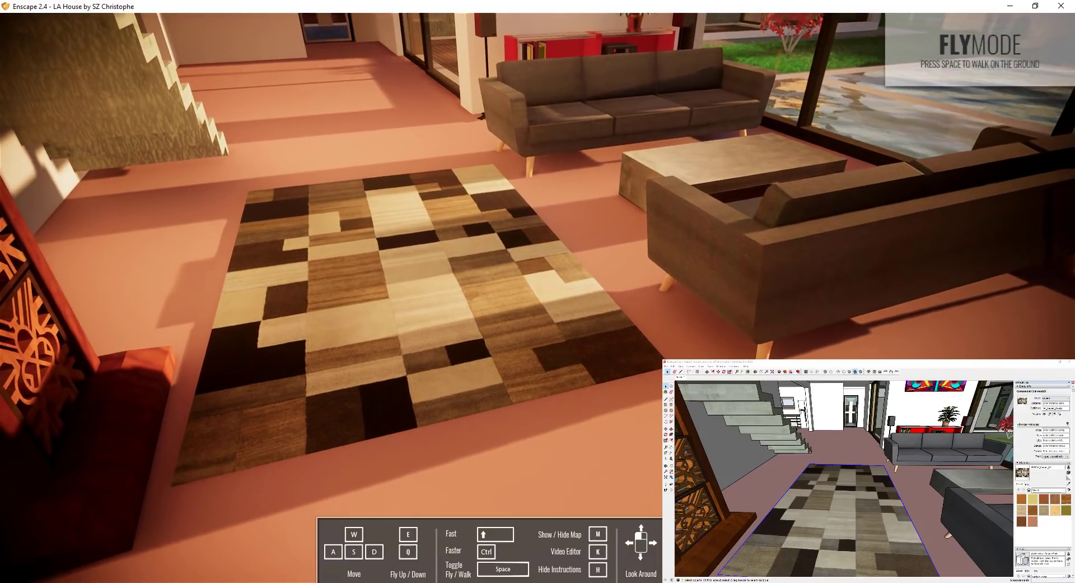
key(a)
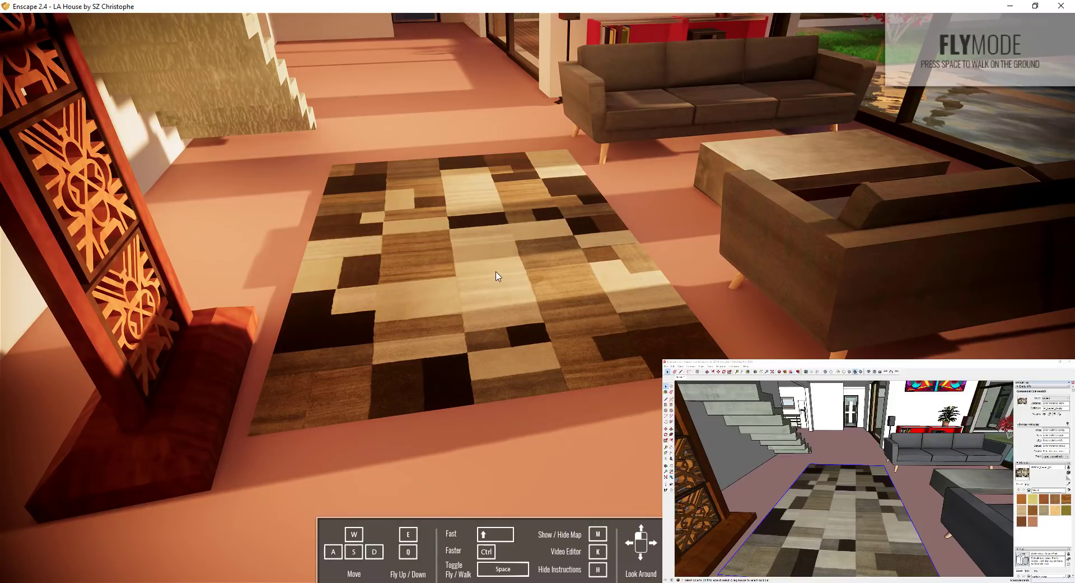
mouse_move(496, 273)
right_down()
mouse_move(527, 269)
mouse_move(496, 275)
right_up()
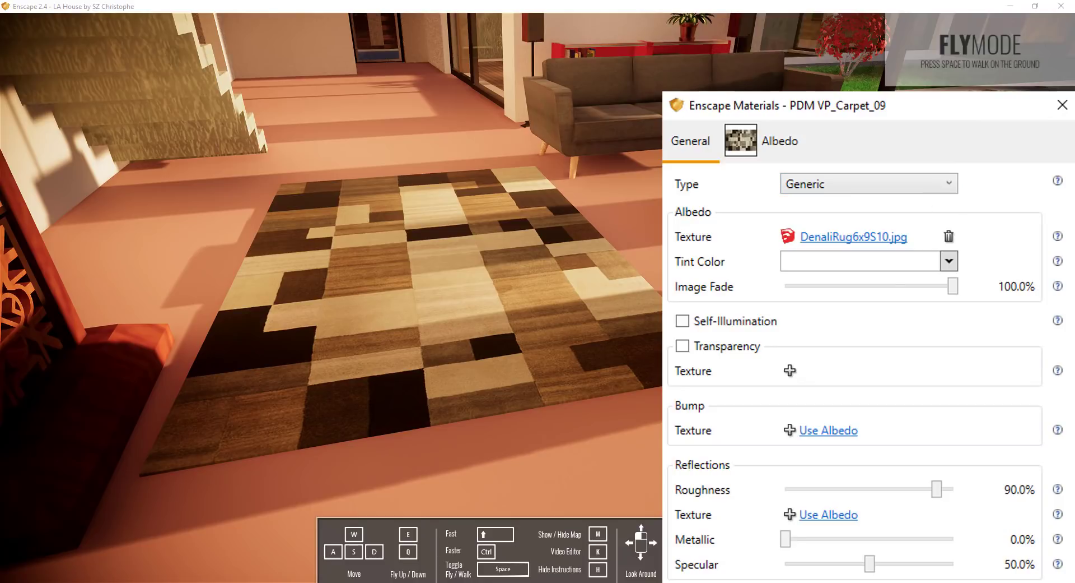
click(882, 186)
click(857, 226)
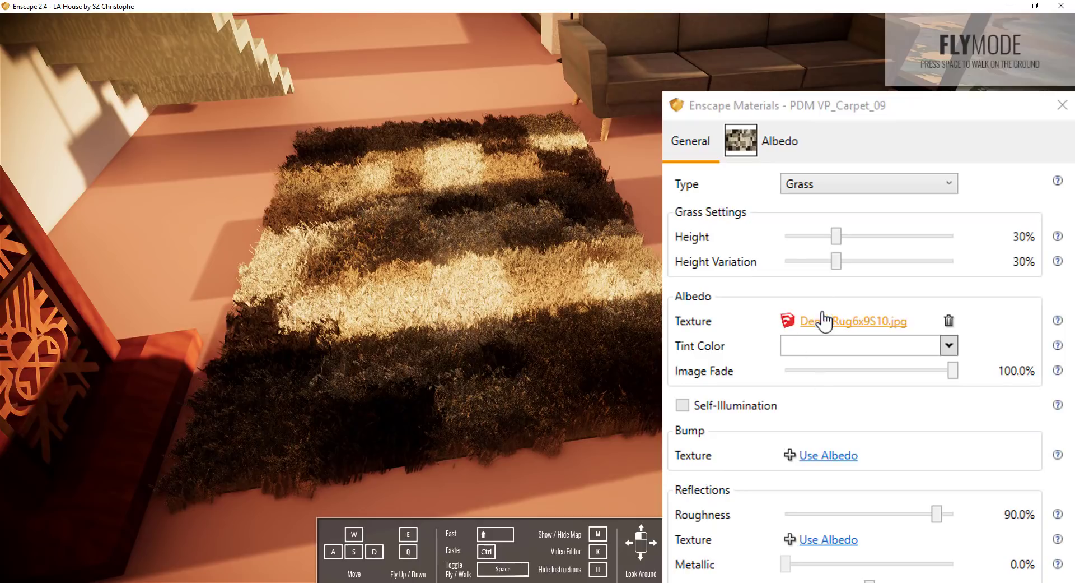
- Set the height and height variation of PDM VP_Carpet_09 to 0% and check the rug's pile in the render
drag(837, 236, 796, 265)
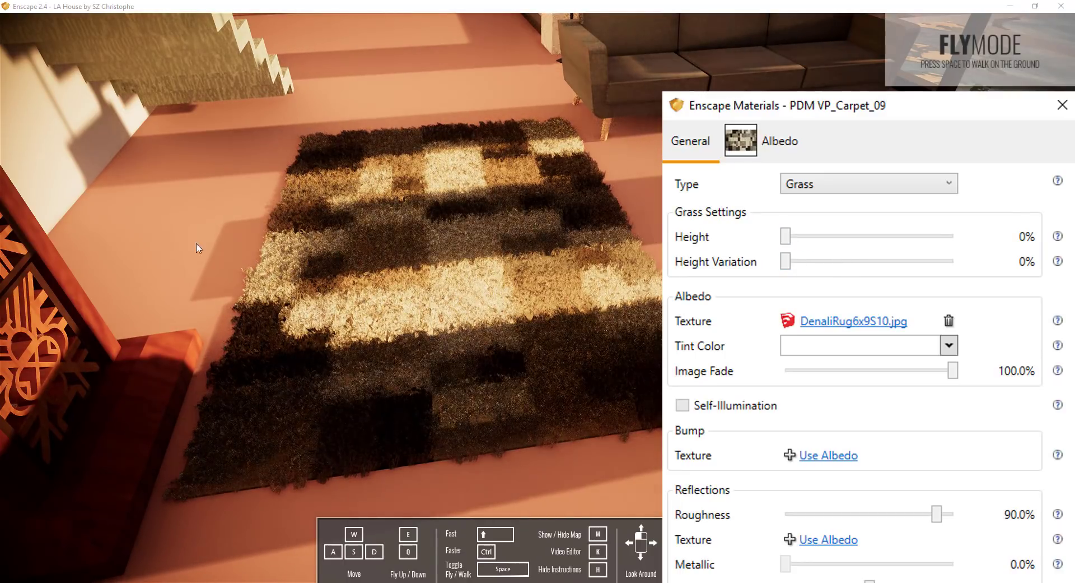
right_drag(210, 248, 209, 303)
right_drag(513, 269, 513, 211)
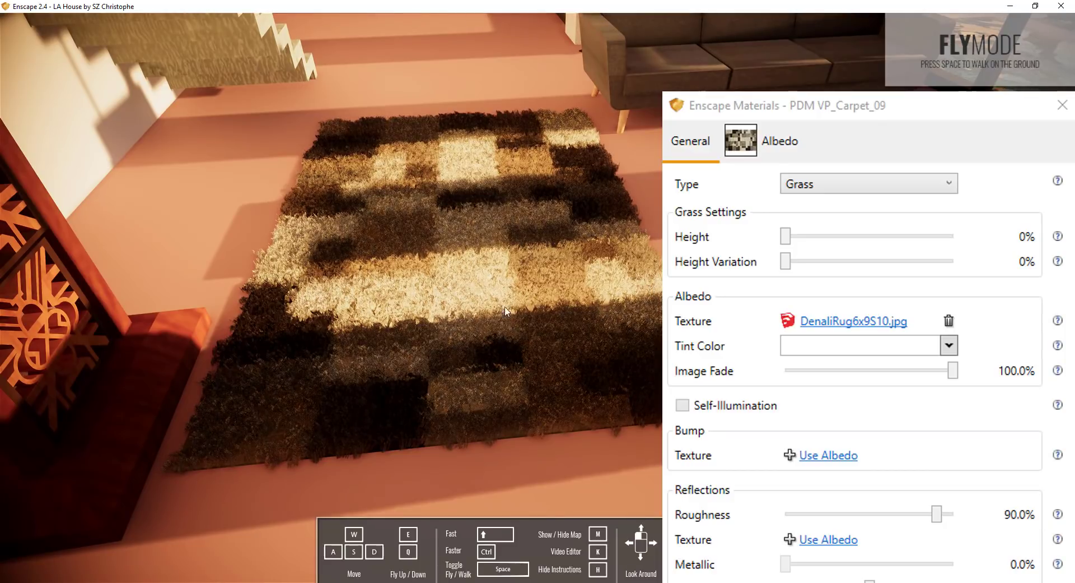
right_drag(491, 284, 493, 273)
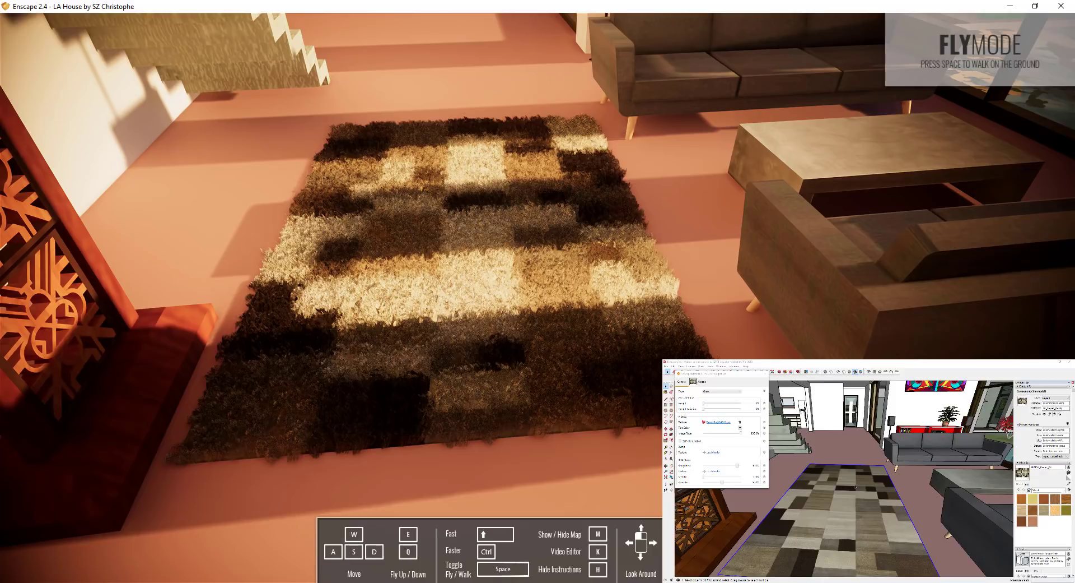
right_drag(476, 243, 476, 198)
drag(475, 243, 544, 272)
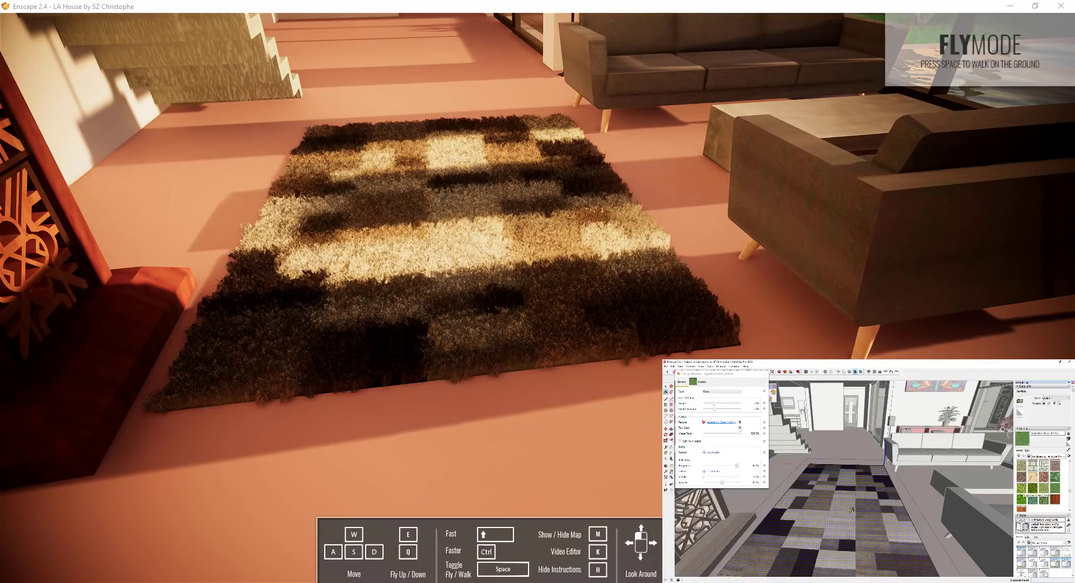
- Paint the living room rug with the green grass vegetation material and view it up close in the render
click(850, 512)
key(space)
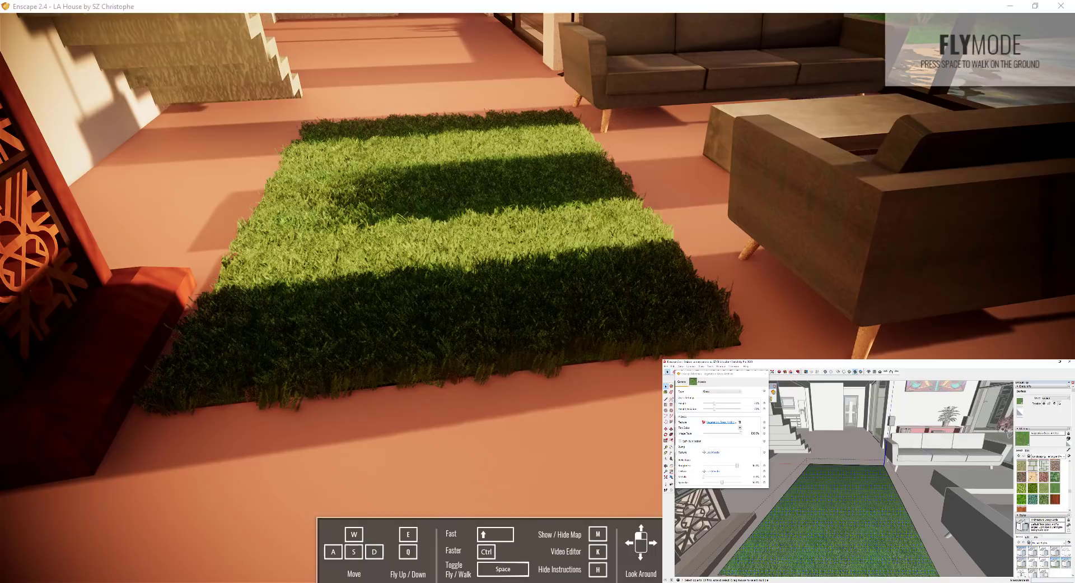
key(w)
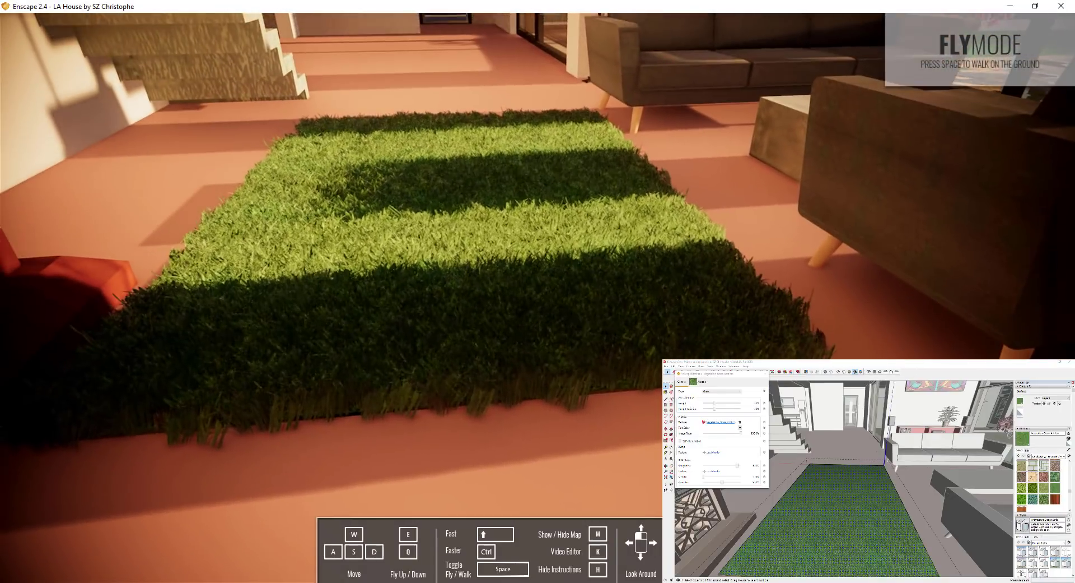